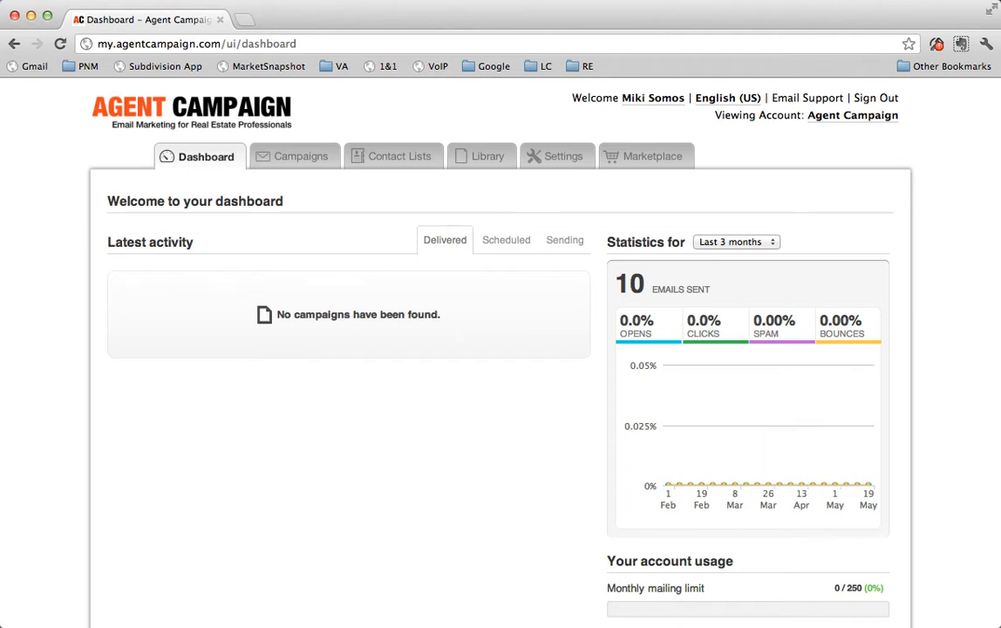
# Open the downloaded google.csv contacts file from the Downloads folder in Excel.
pyautogui.click(975, 40)
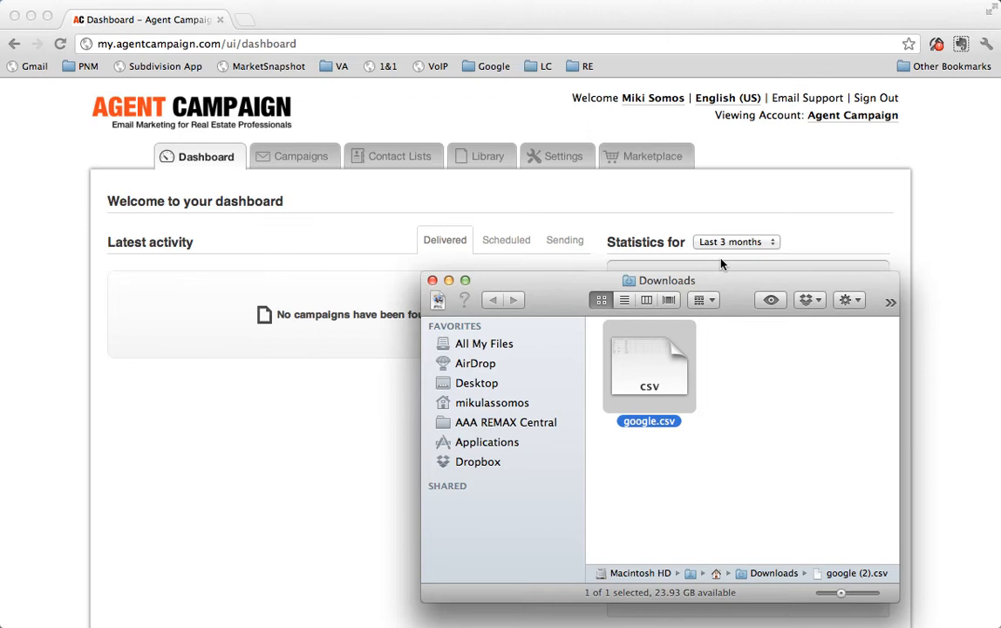
pyautogui.click(699, 486)
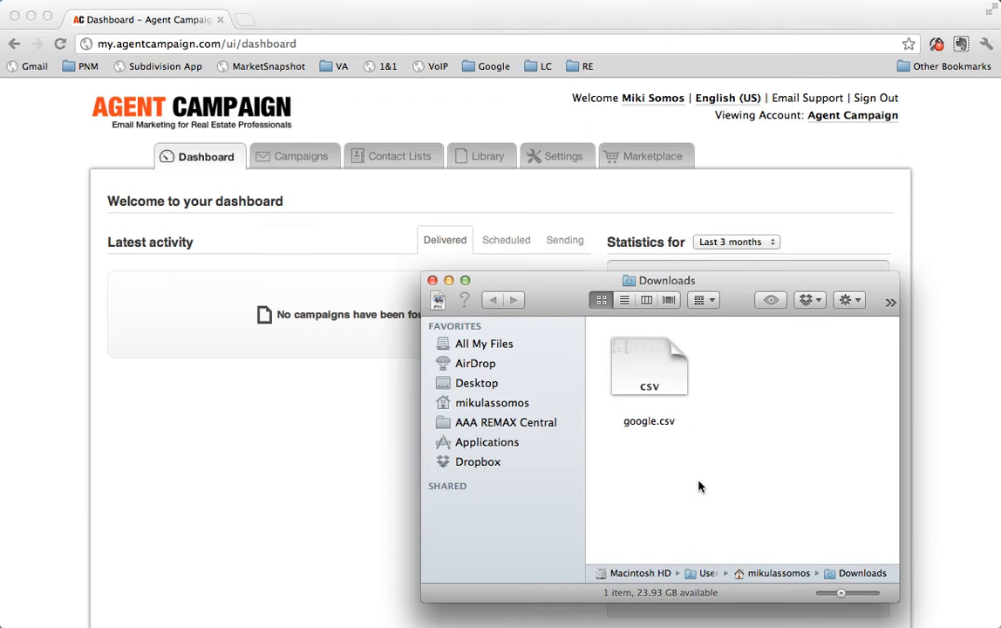
pyautogui.moveTo(717, 292); pyautogui.dragTo(727, 217)
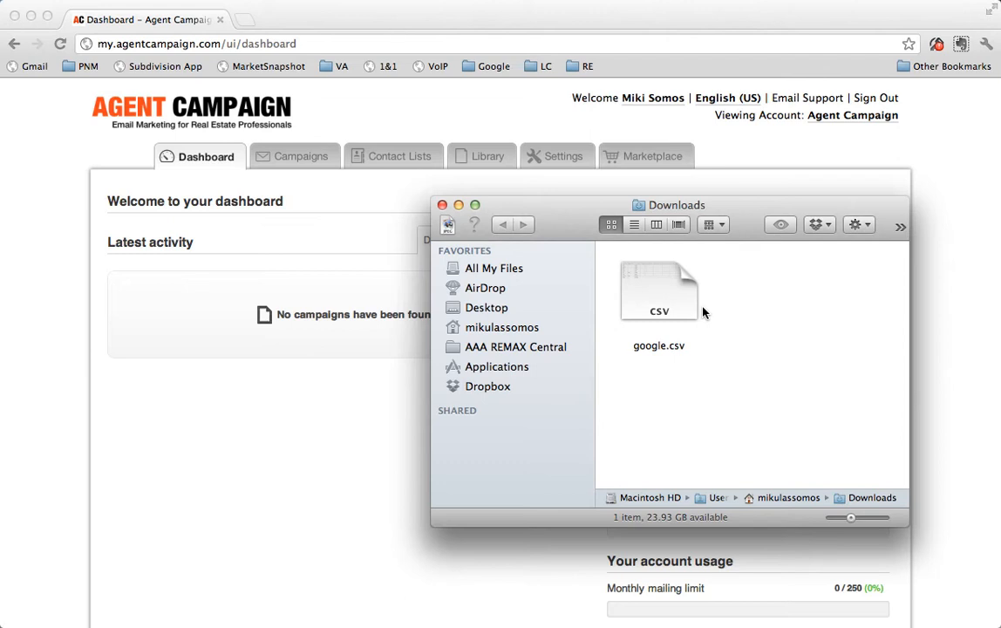
pyautogui.click(670, 305)
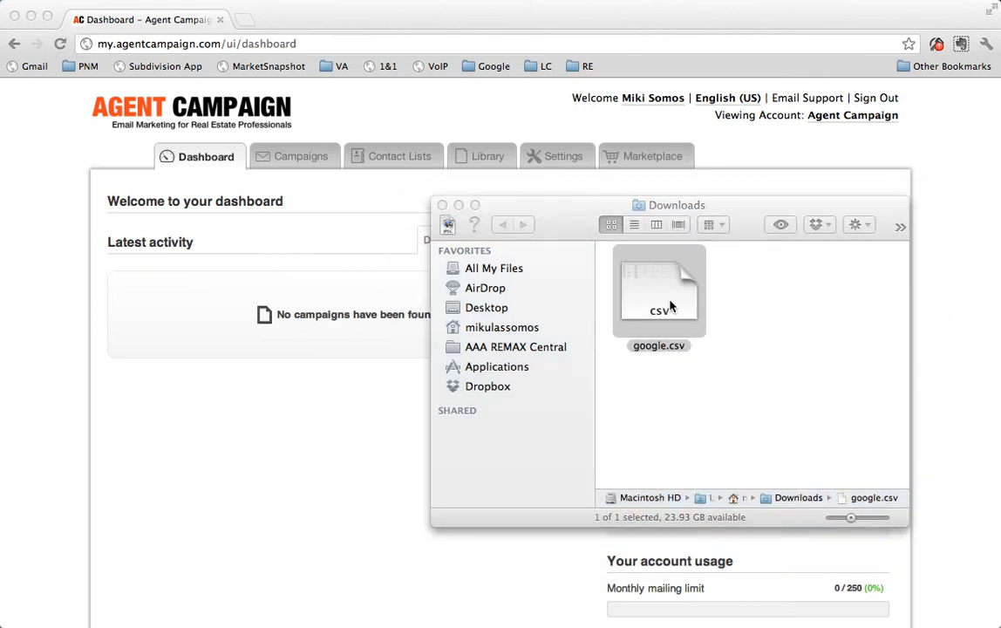
pyautogui.doubleClick(670, 305)
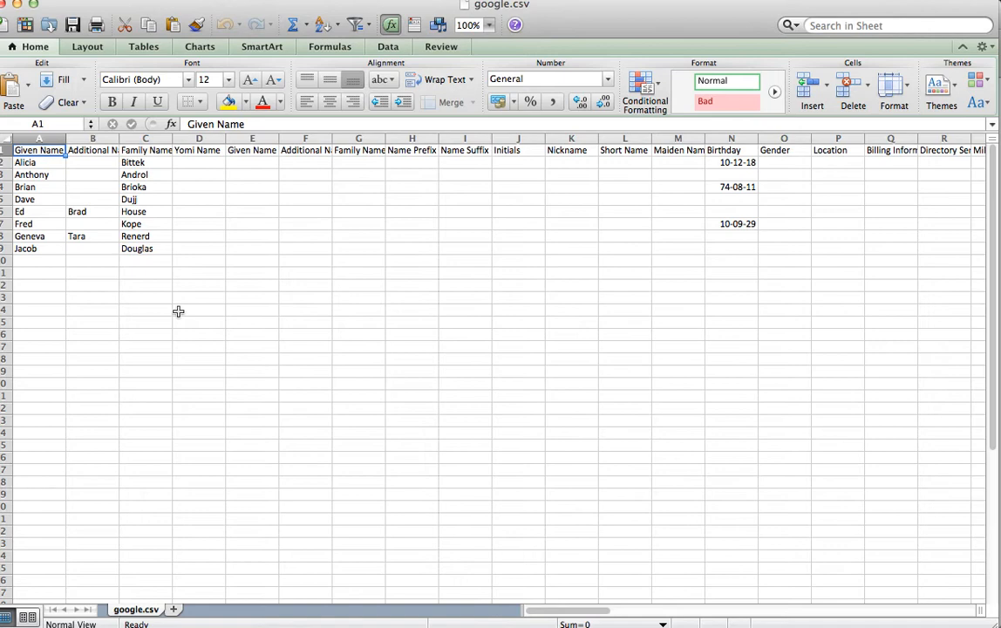
# Widen the Given Name and Family Name columns so their headers fit.
pyautogui.hscroll(4, 255, 297)
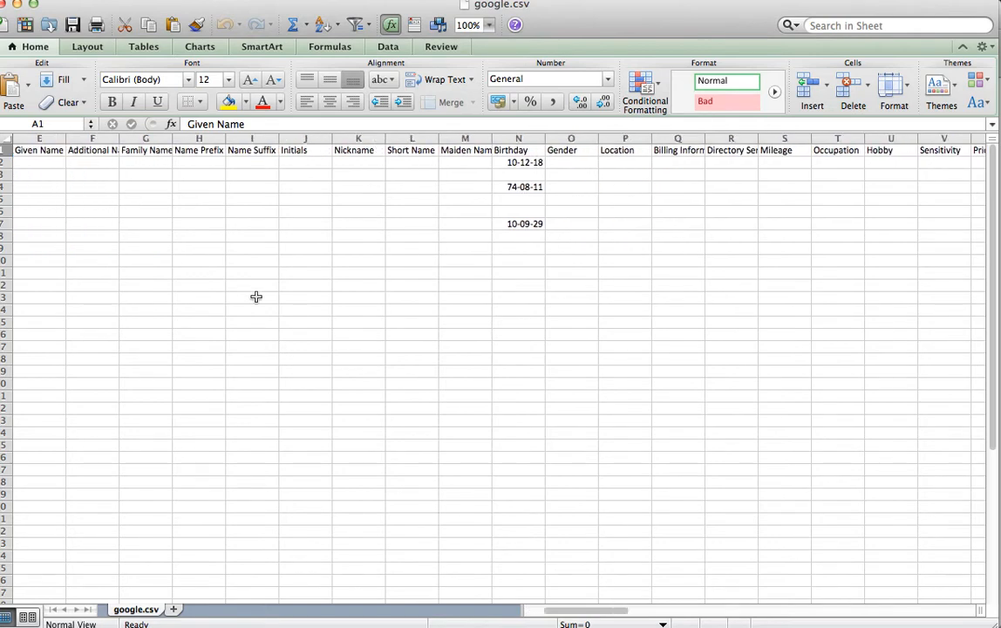
pyautogui.hscroll(-4, 253, 297)
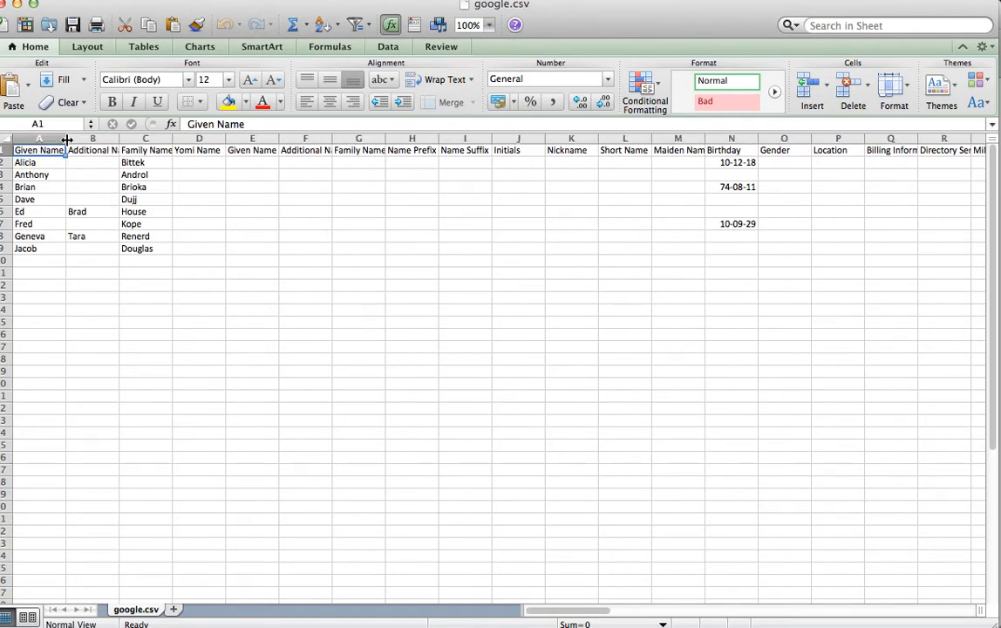
pyautogui.moveTo(66, 140); pyautogui.dragTo(91, 140)
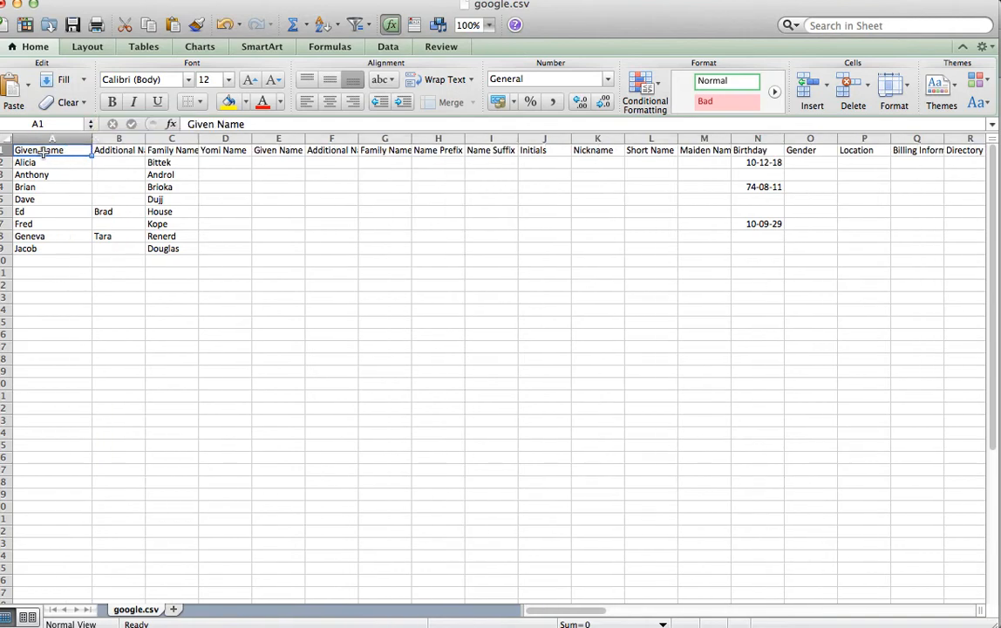
pyautogui.moveTo(199, 139); pyautogui.dragTo(234, 139)
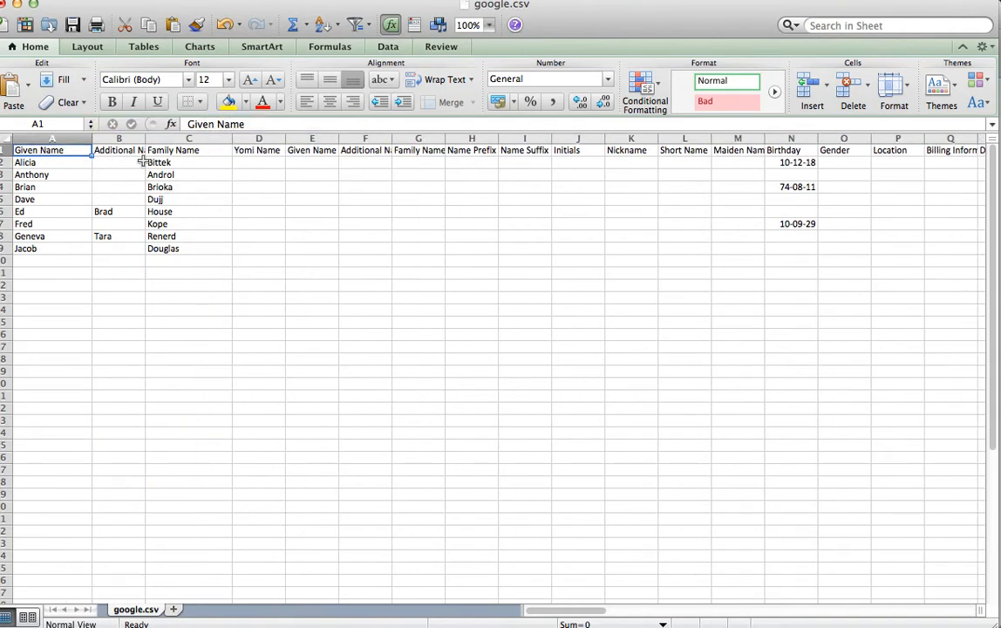
# Rename the Given Name header in A1 to First Name.
pyautogui.click(174, 149)
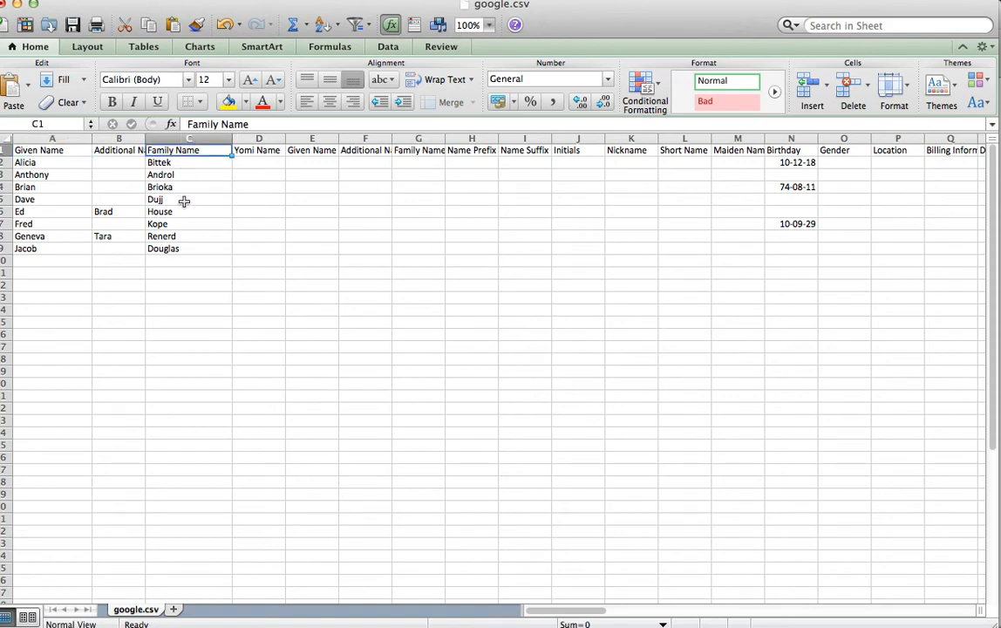
pyautogui.click(52, 148)
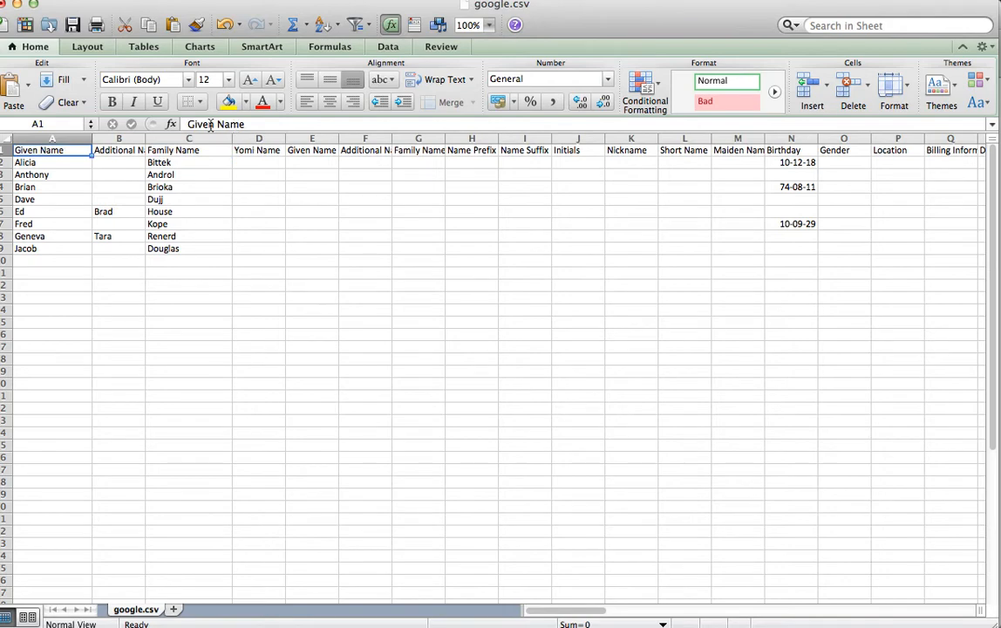
pyautogui.moveTo(213, 125); pyautogui.dragTo(177, 127)
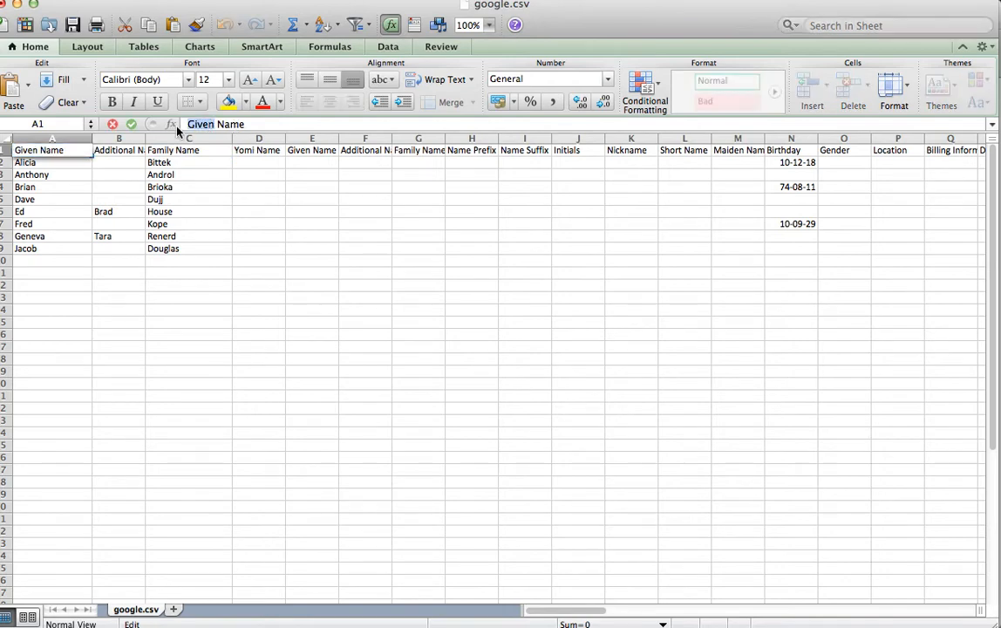
pyautogui.write('Firs')
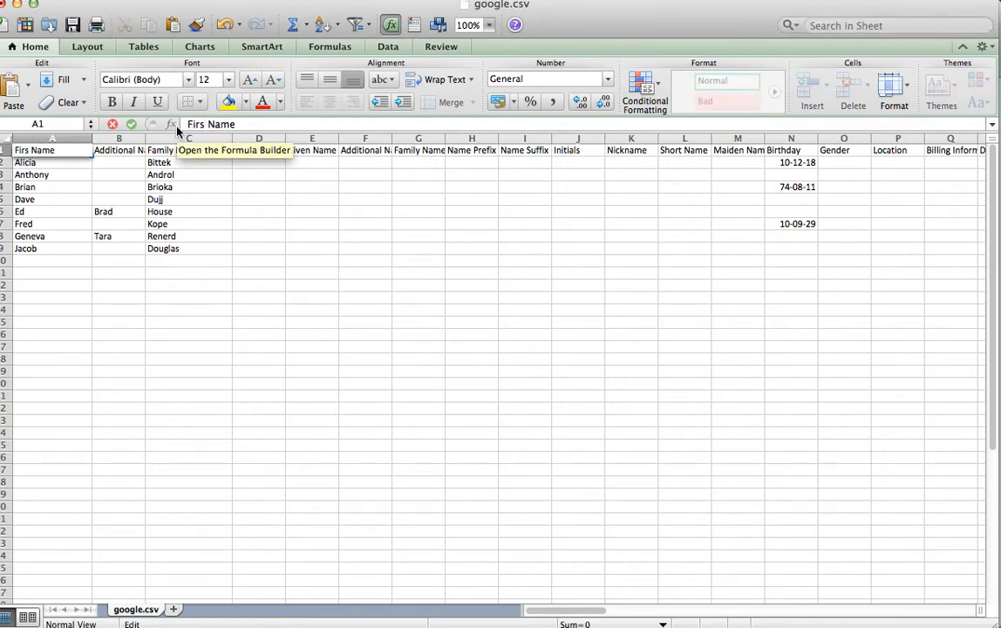
pyautogui.write('t')
pyautogui.click(288, 299)
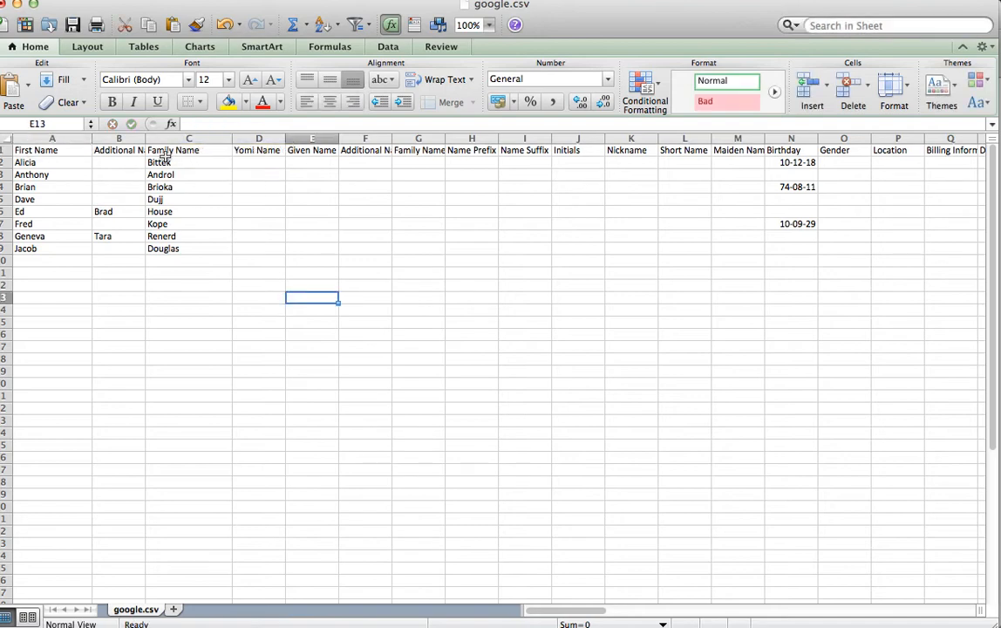
# Rename the Family Name header in C1 to Last Name.
pyautogui.click(163, 159)
pyautogui.click(169, 150)
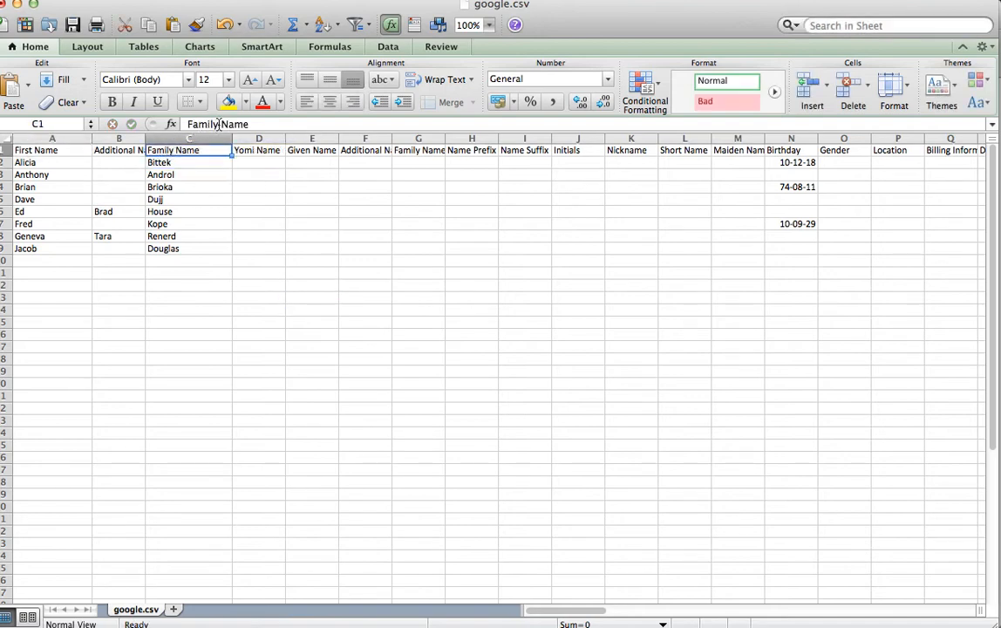
pyautogui.doubleClick(198, 124)
pyautogui.write('Last')
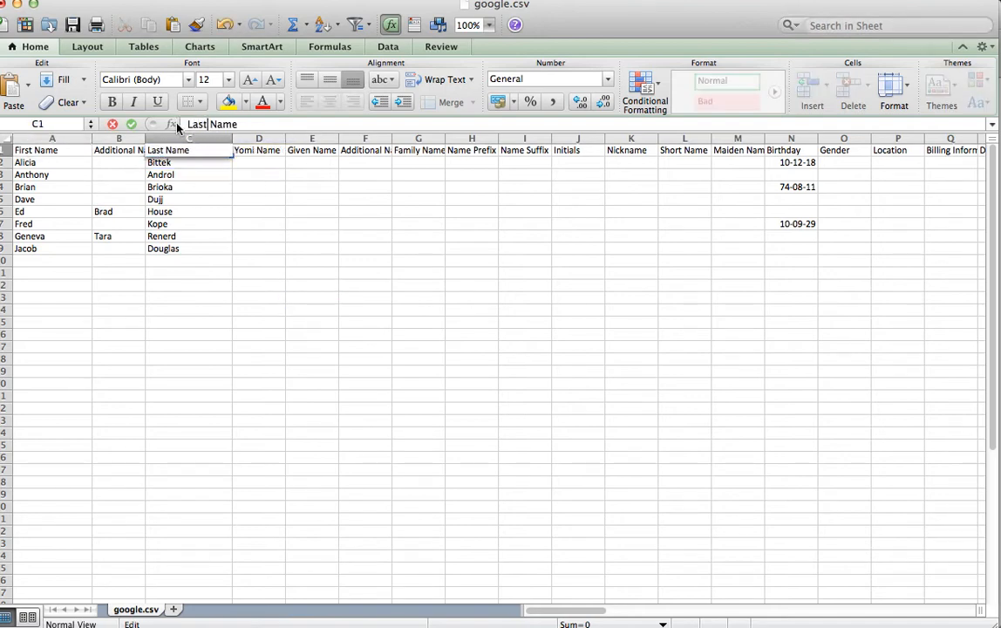
pyautogui.click(299, 287)
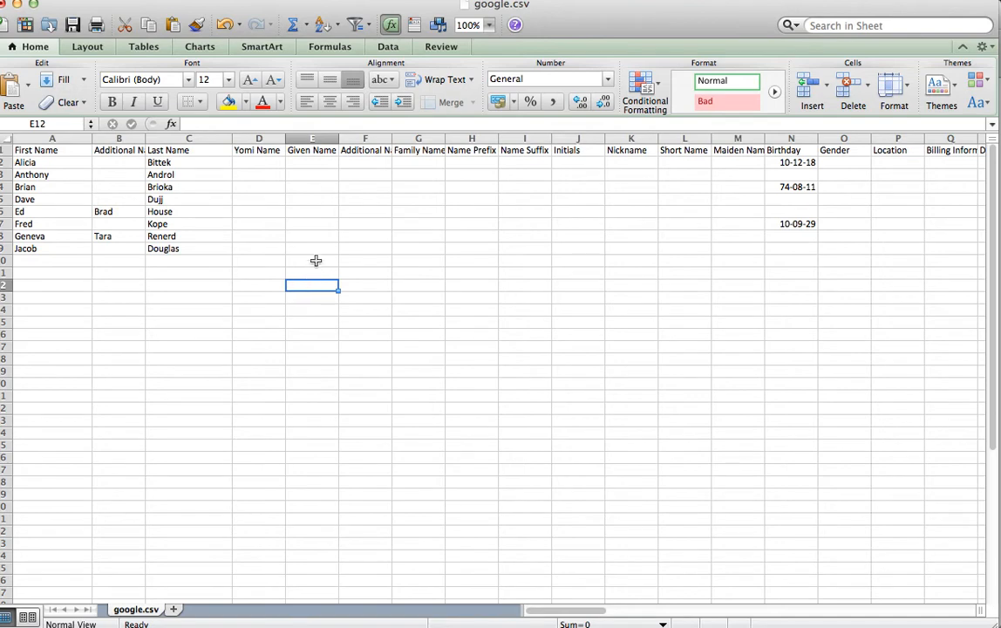
# Widen the E-mail 1 - Value column so the addresses fit.
pyautogui.hscroll(5, 299, 261)
pyautogui.hscroll(10, 299, 259)
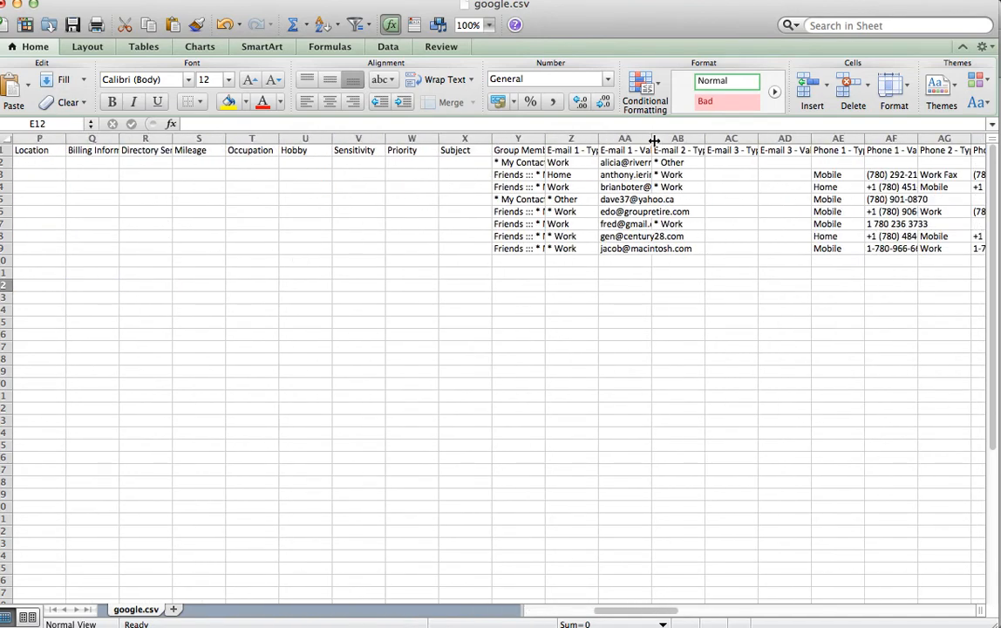
pyautogui.moveTo(653, 141); pyautogui.dragTo(737, 217)
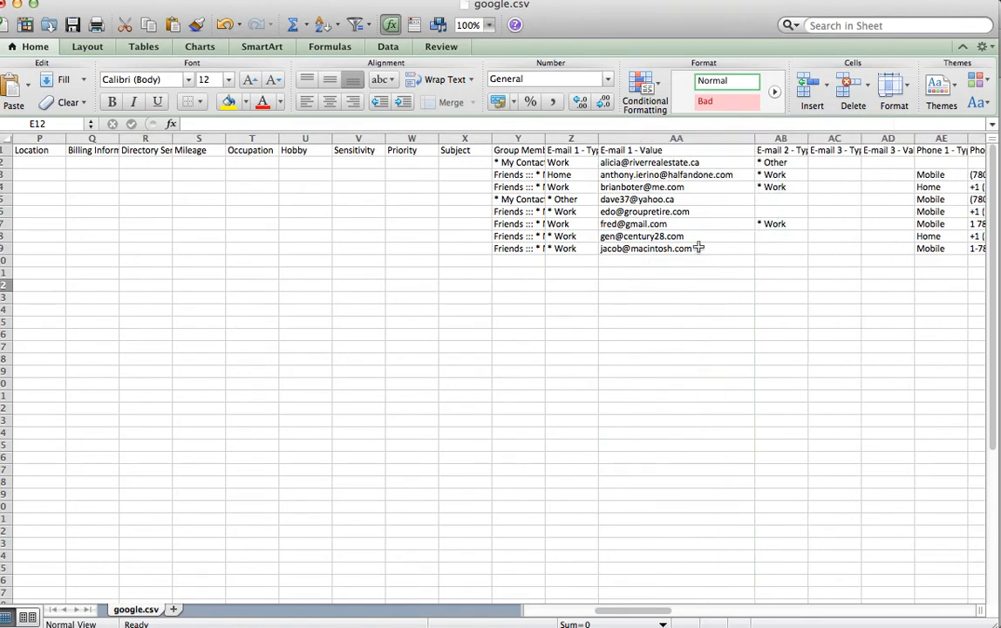
# Rename the E-mail 1 - Value header to email.
pyautogui.click(615, 150)
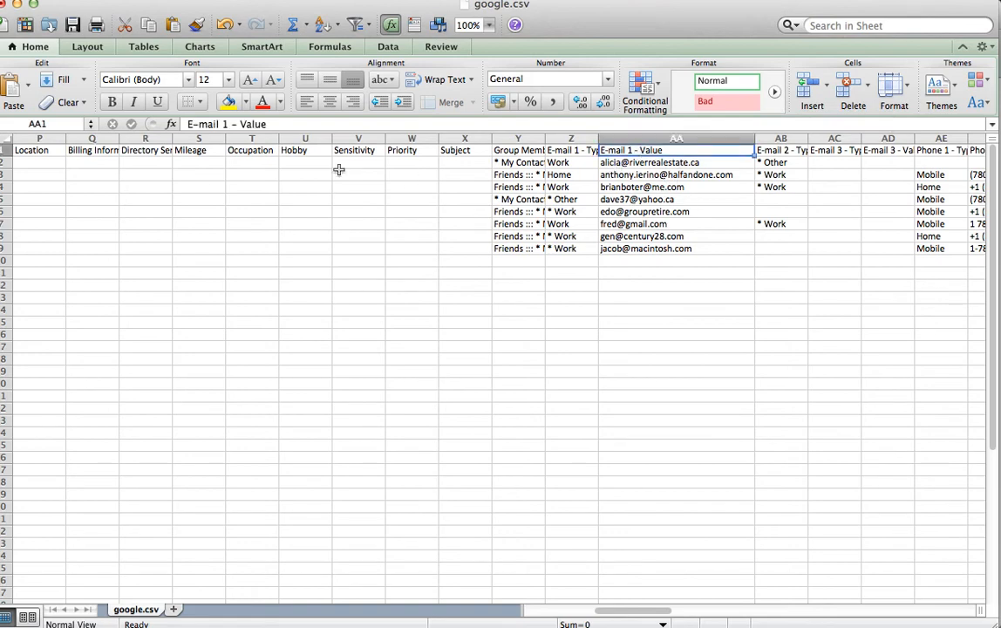
pyautogui.moveTo(268, 125); pyautogui.dragTo(177, 125)
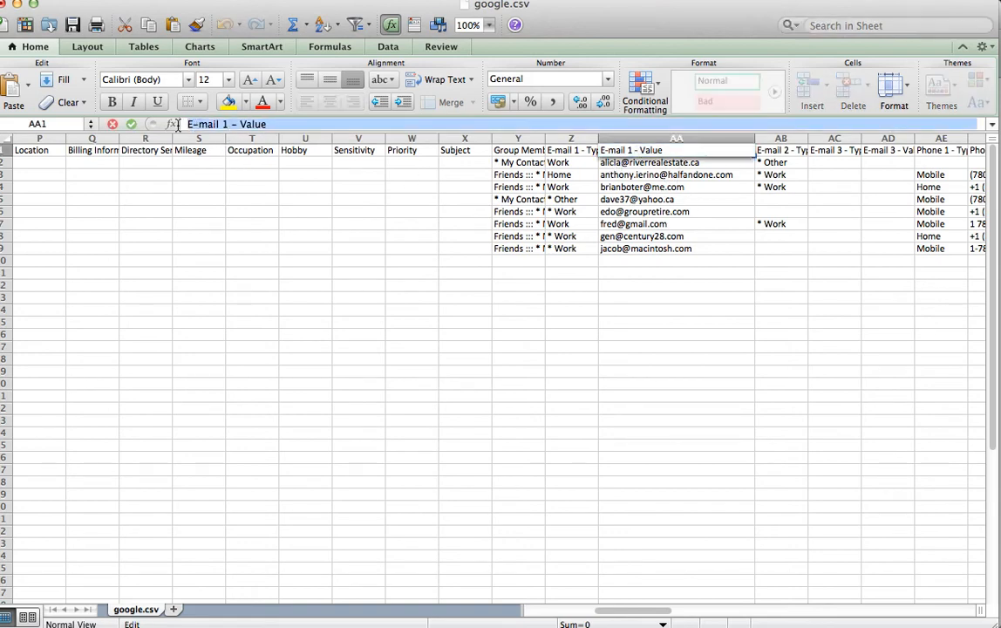
pyautogui.write('email')
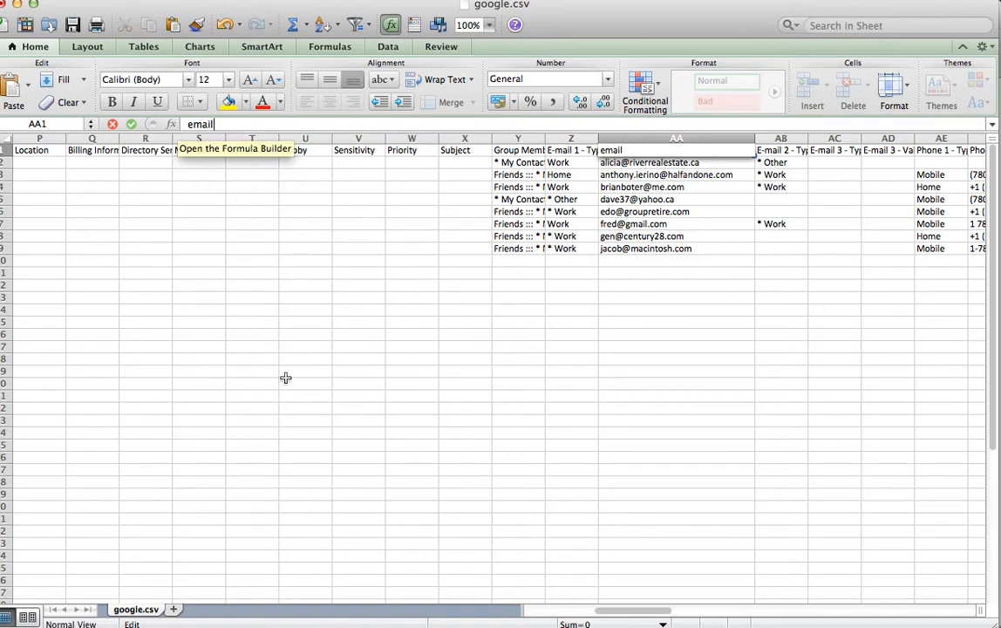
pyautogui.click(407, 440)
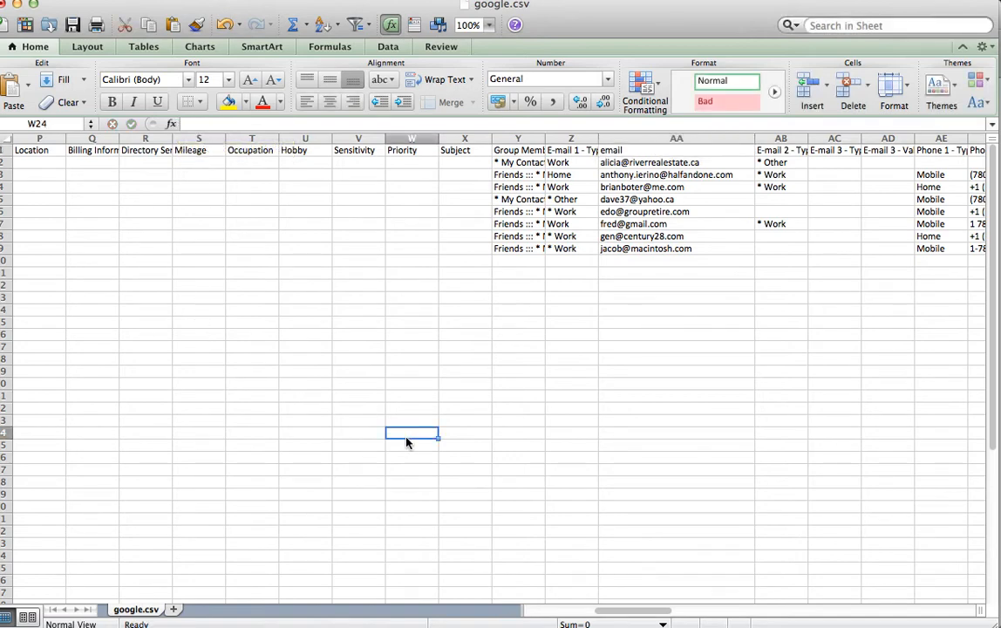
# Delete all columns between Last Name and email, from Yomi Name through E-mail 1 - Type.
pyautogui.moveTo(577, 140); pyautogui.dragTo(519, 139)
pyautogui.click(647, 334)
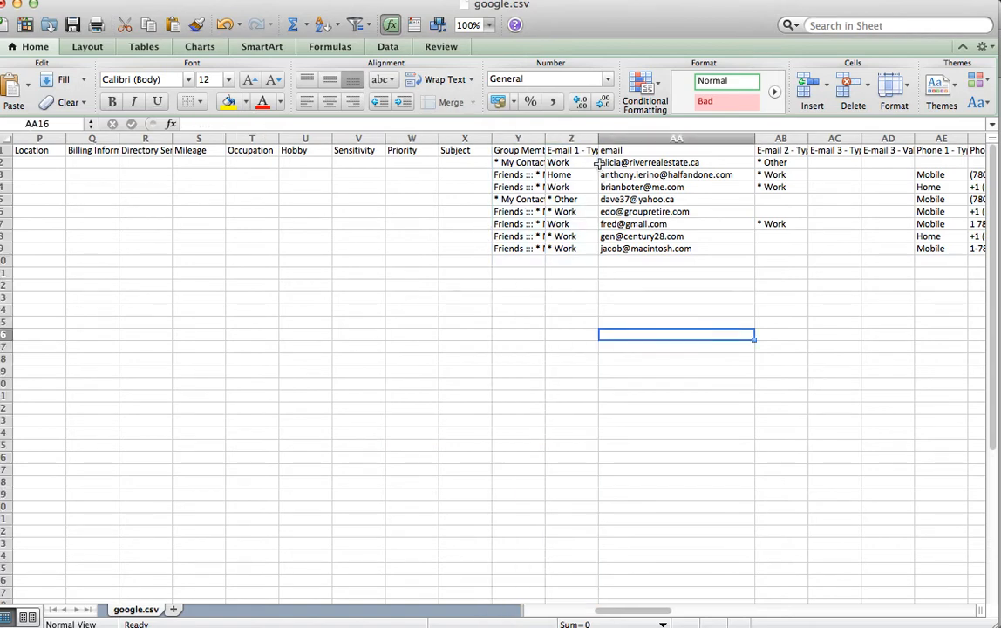
pyautogui.moveTo(573, 139); pyautogui.dragTo(249, 141)
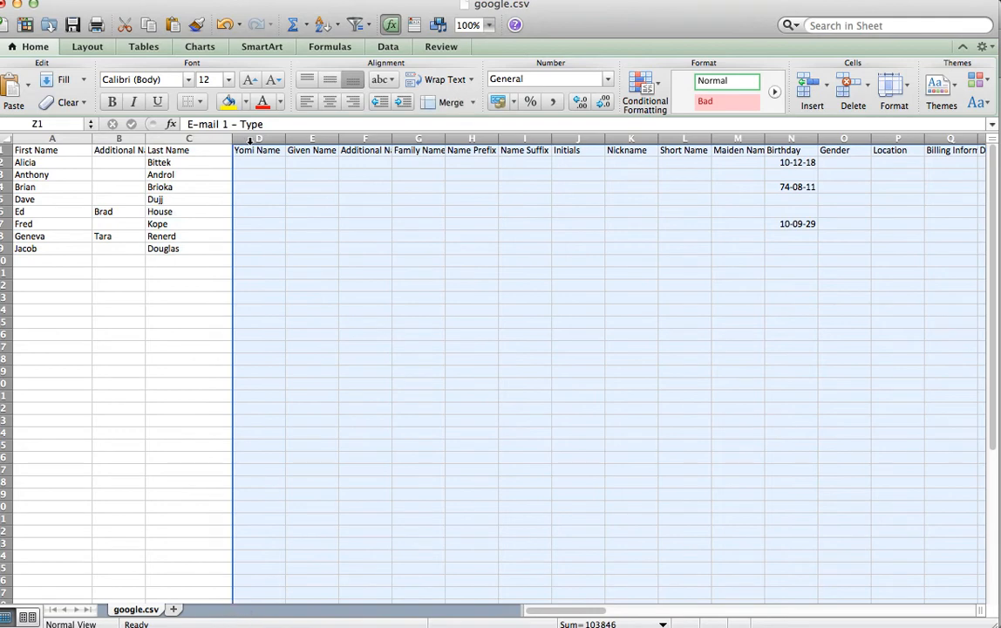
pyautogui.rightClick(257, 139)
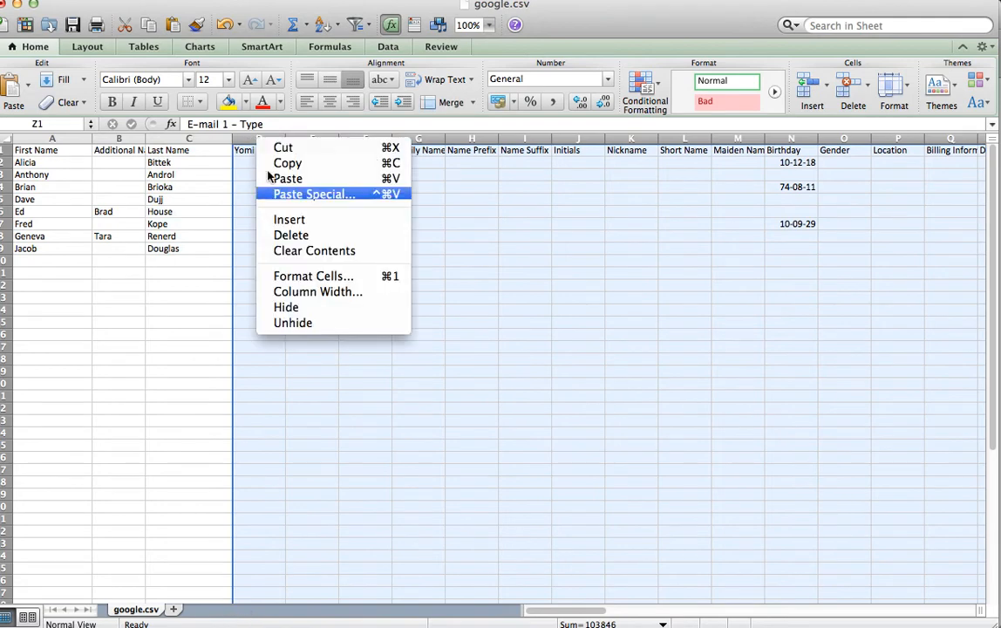
pyautogui.click(290, 235)
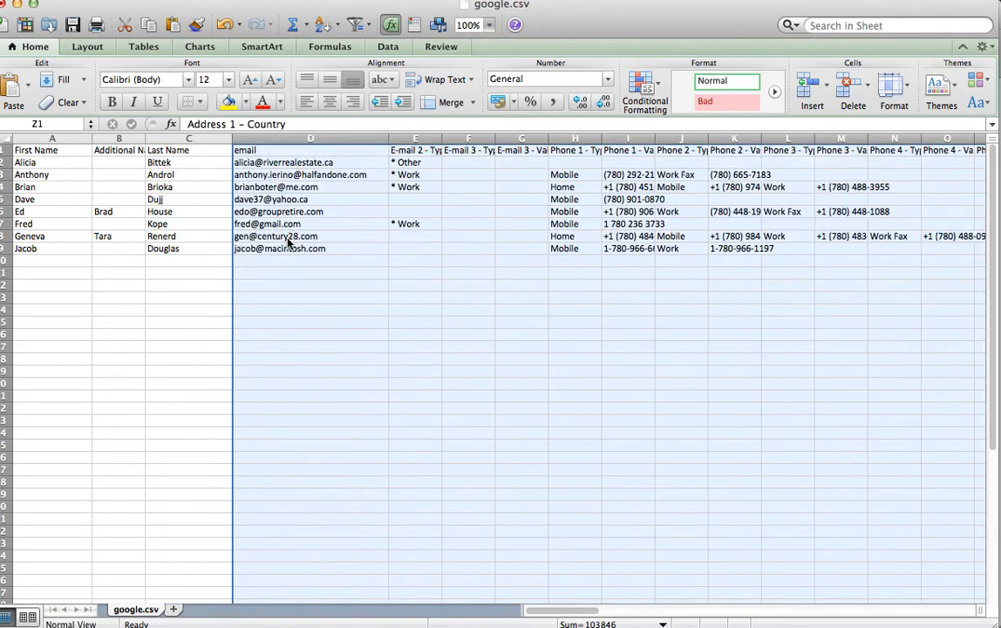
# Delete the columns after email, from E-mail 2 - Type through Website 1 - Type.
pyautogui.click(468, 296)
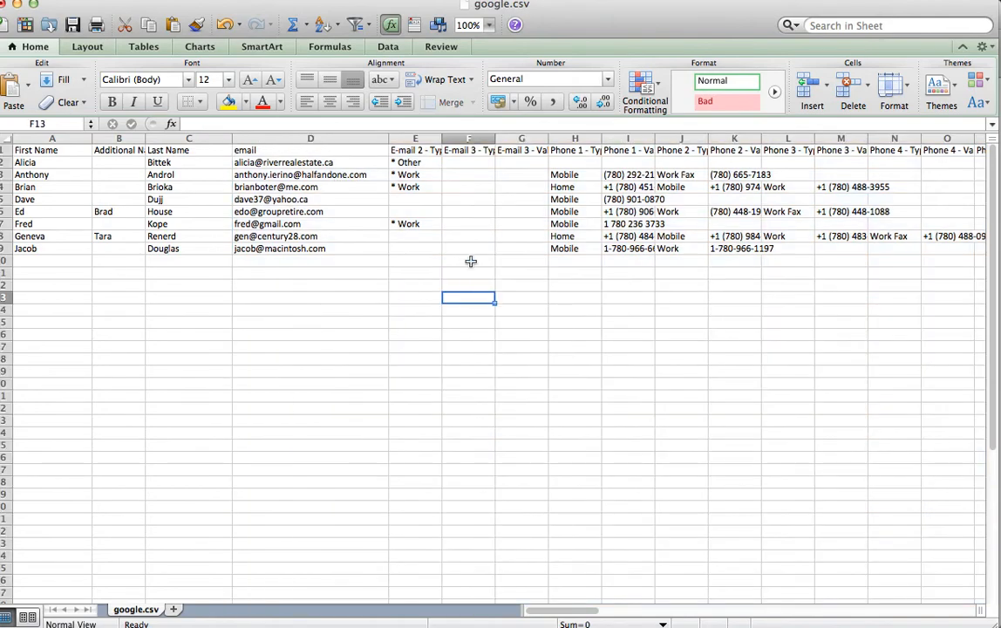
pyautogui.click(413, 139)
pyautogui.moveTo(413, 140); pyautogui.dragTo(509, 147)
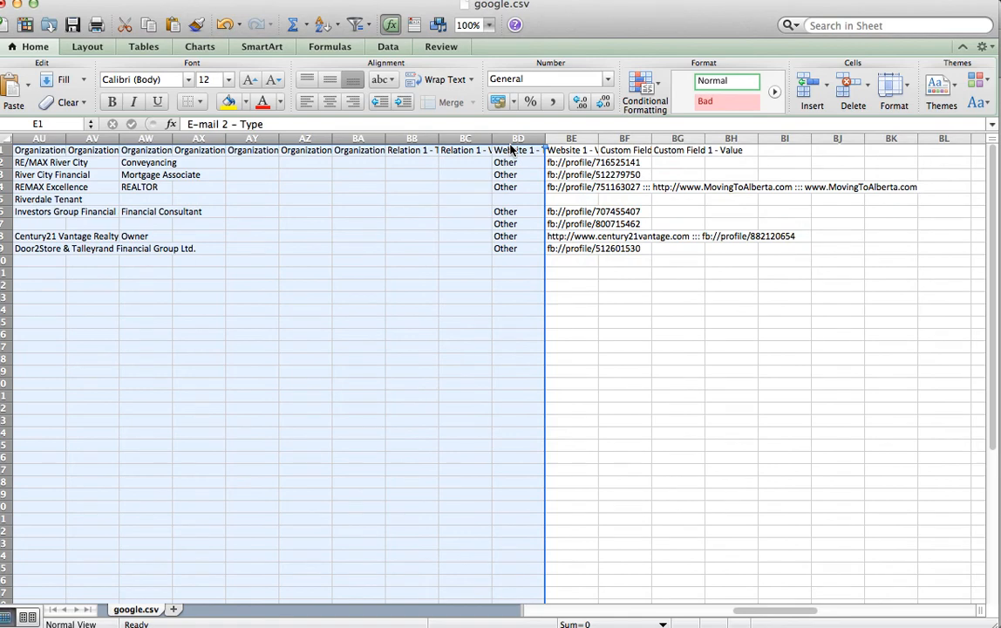
pyautogui.rightClick(520, 143)
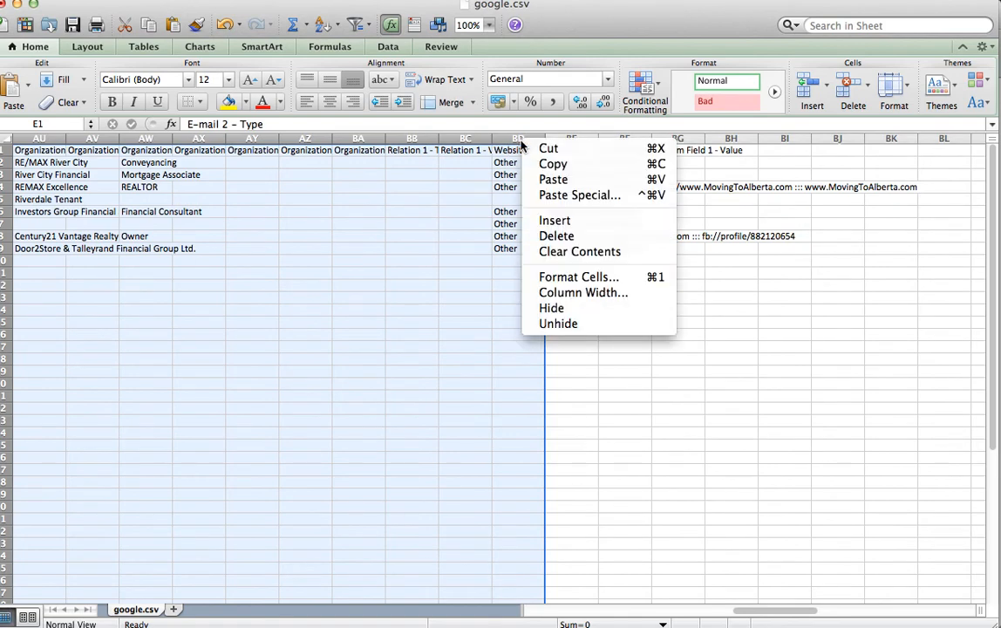
pyautogui.click(569, 237)
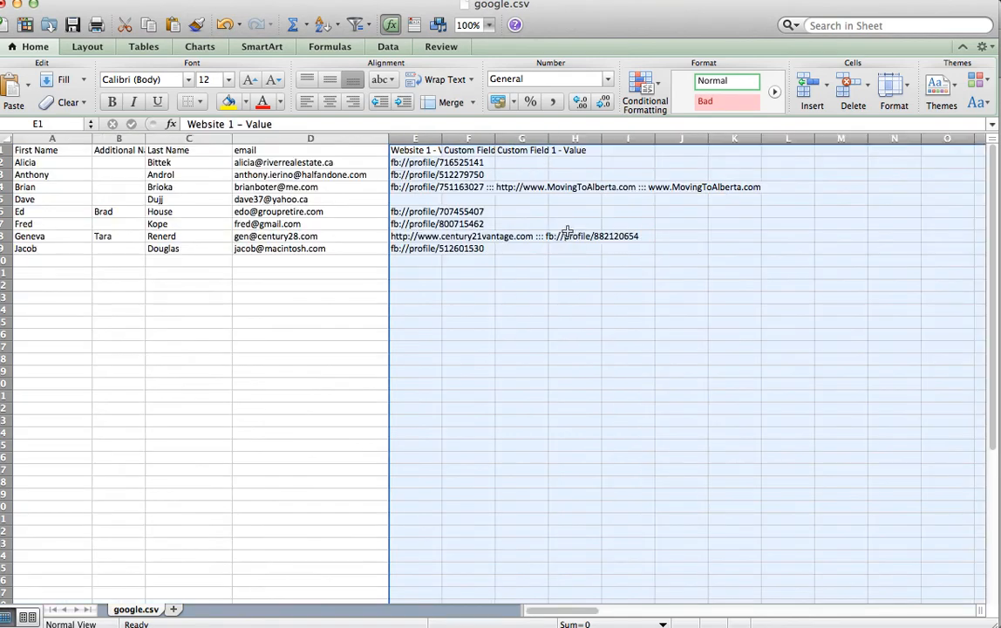
# Delete the Website 1 - Value column.
pyautogui.click(477, 367)
pyautogui.click(417, 140)
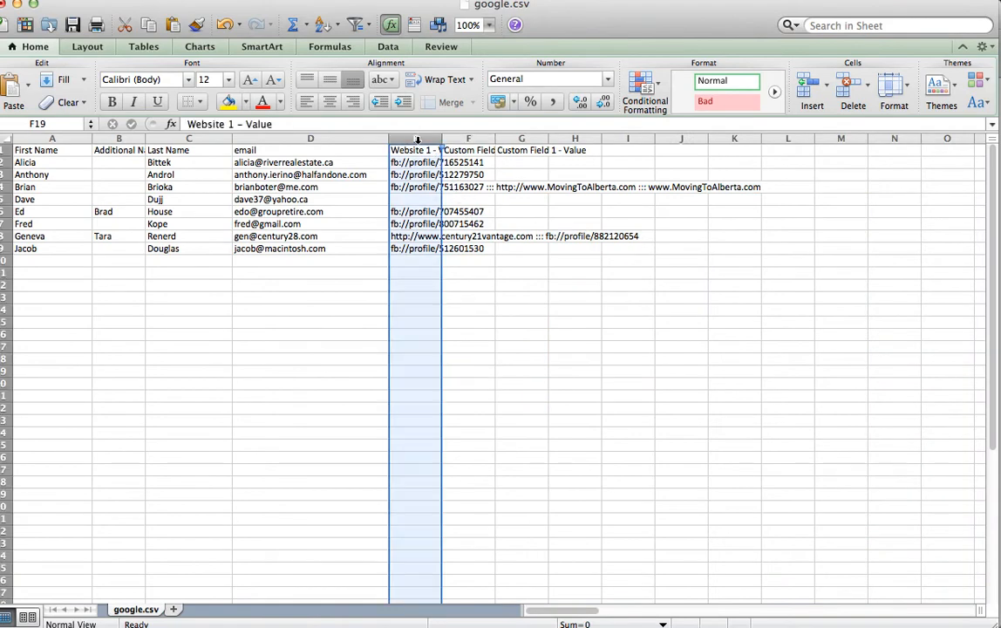
pyautogui.rightClick(416, 140)
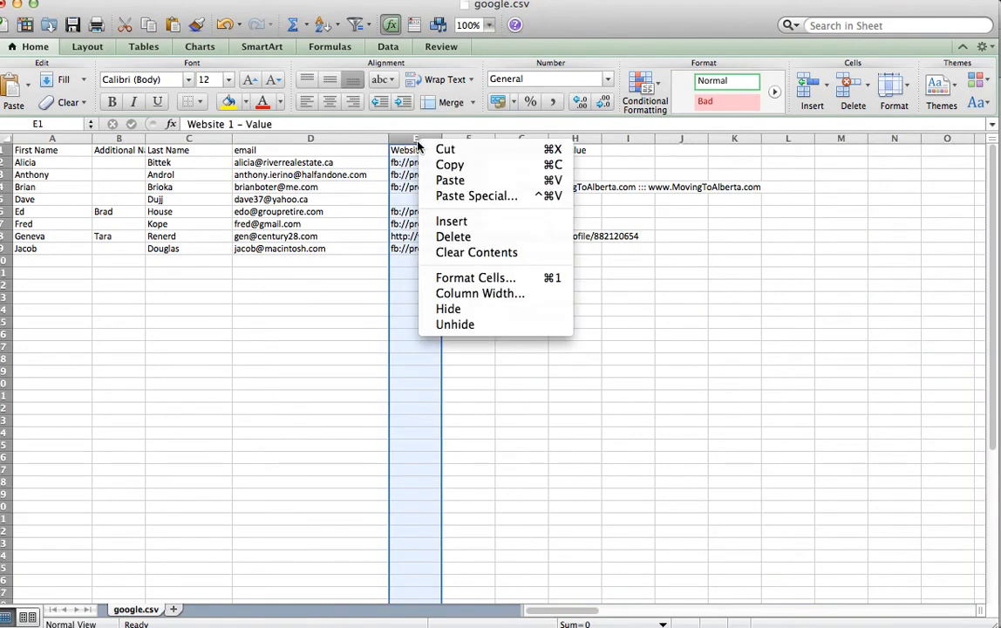
pyautogui.click(467, 234)
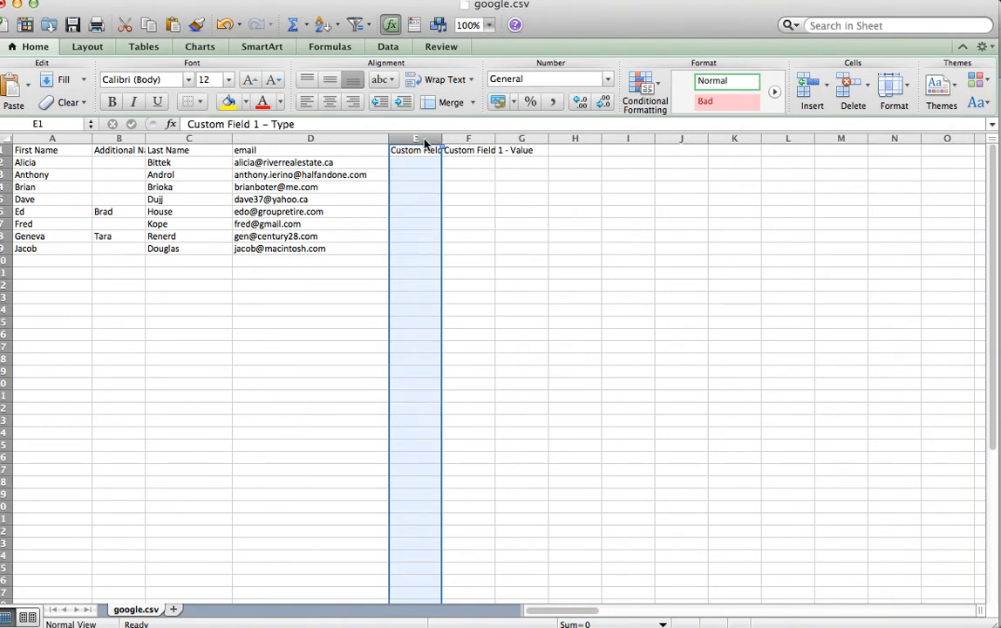
# Delete the Custom Field 1 - Type and Custom Field 1 - Value columns.
pyautogui.rightClick(426, 142)
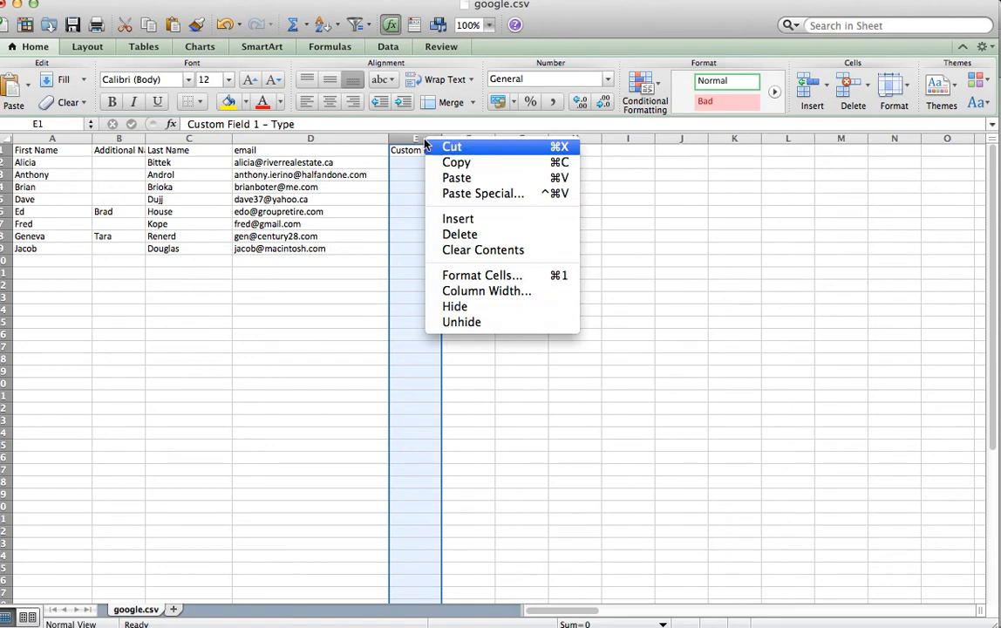
pyautogui.click(467, 234)
pyautogui.click(506, 336)
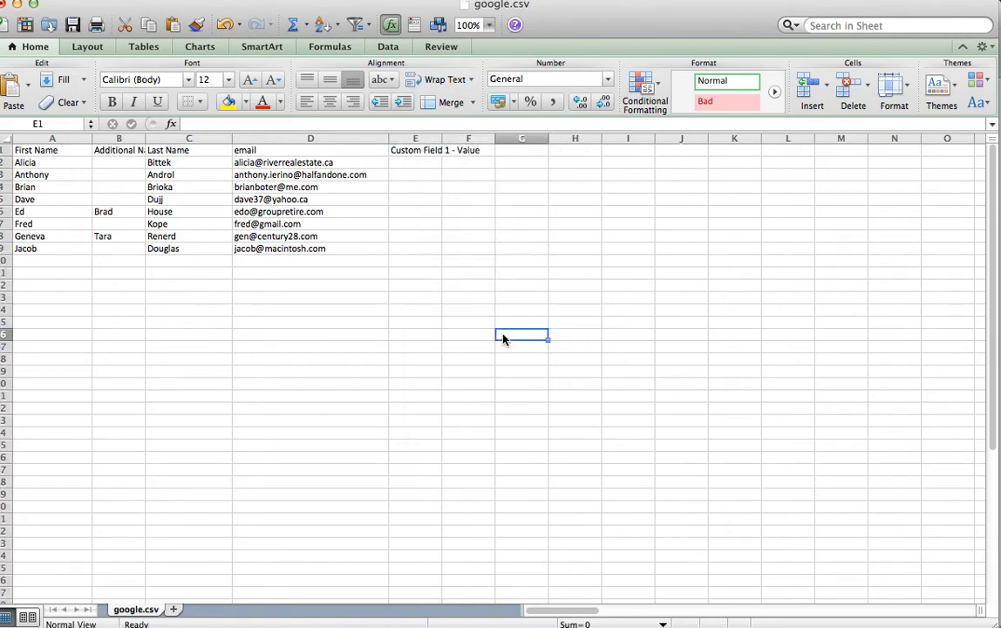
pyautogui.click(413, 139)
pyautogui.rightClick(414, 140)
pyautogui.click(440, 234)
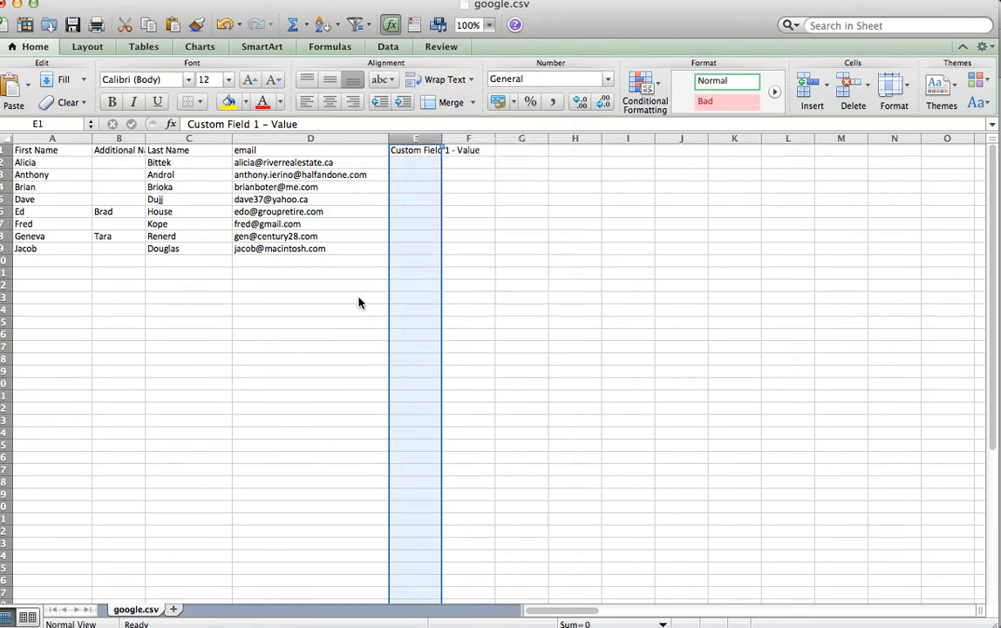
pyautogui.click(220, 384)
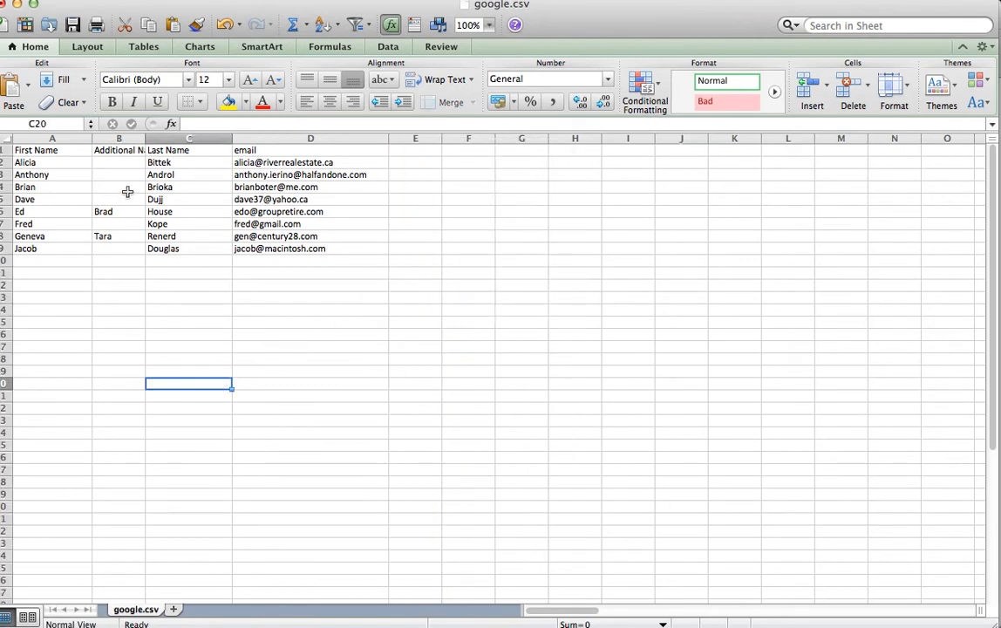
# Delete the Additional Name column so only first name, last name and email remain.
pyautogui.moveTo(145, 139); pyautogui.dragTo(180, 139)
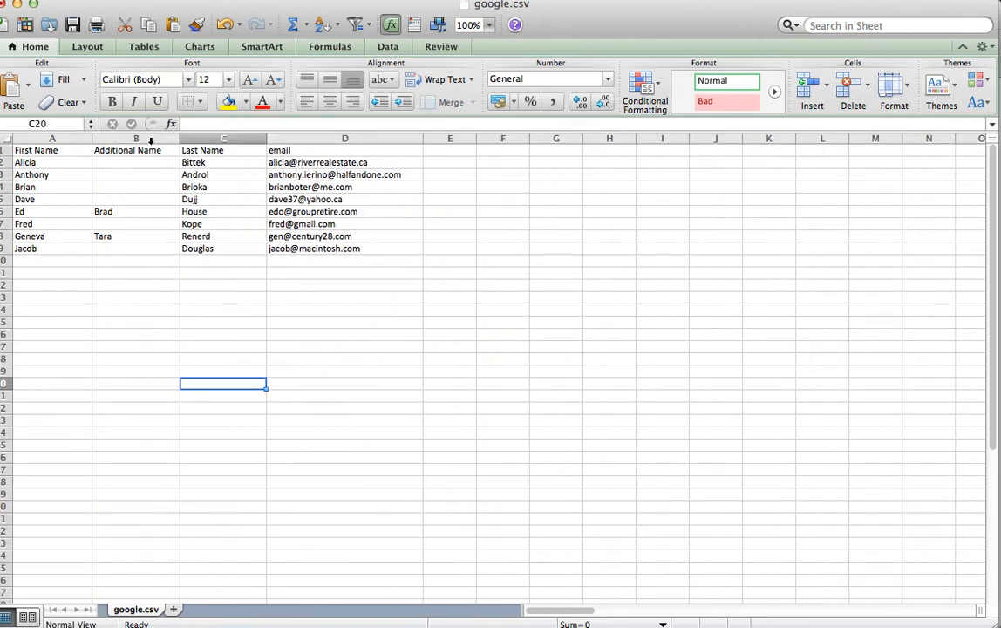
pyautogui.click(150, 140)
pyautogui.rightClick(141, 141)
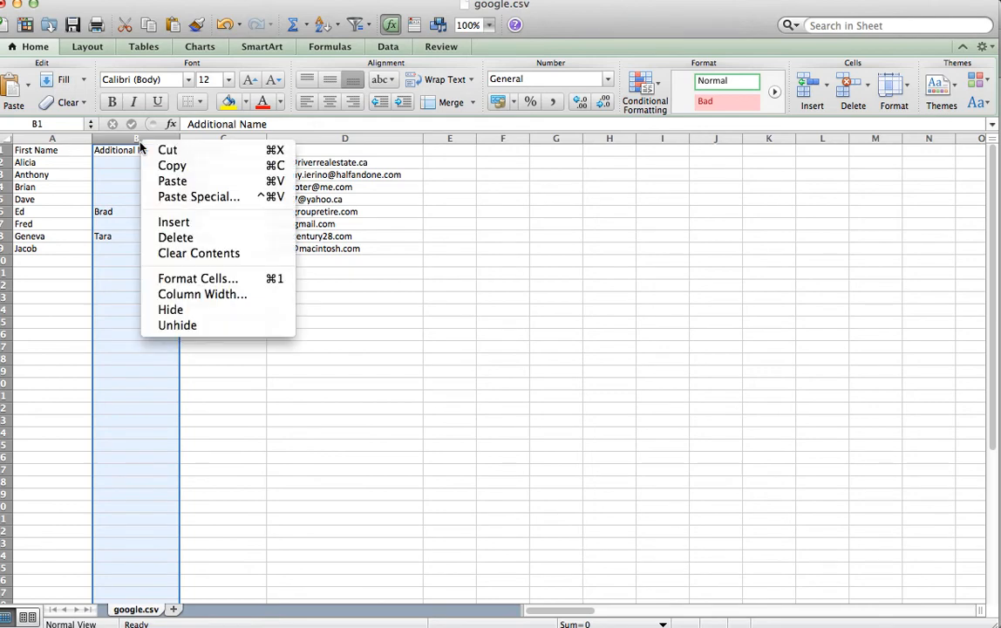
pyautogui.click(157, 241)
pyautogui.click(258, 370)
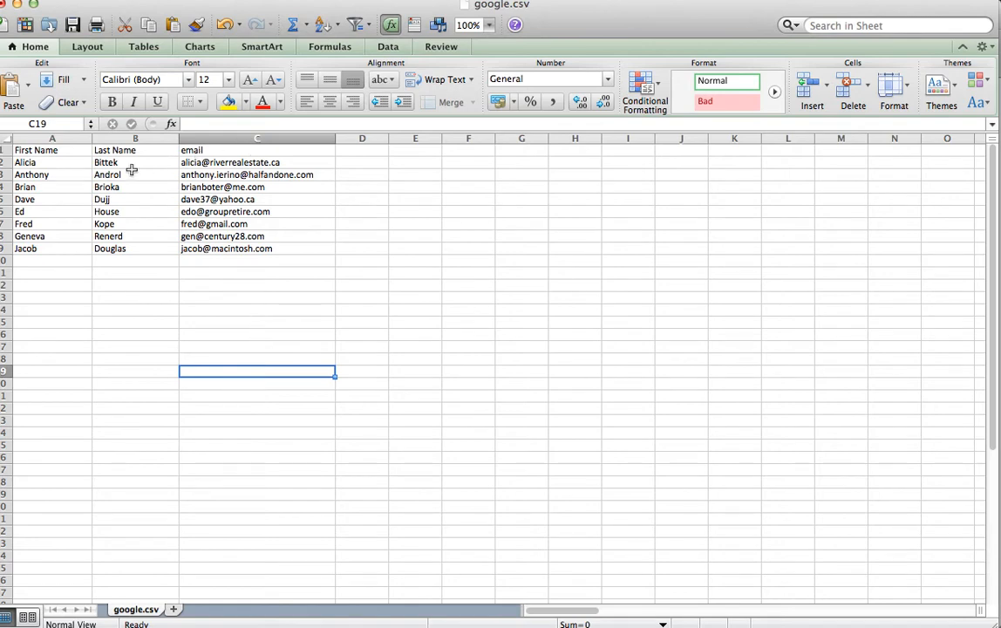
# Review the first-name entries in column A of the contact list.
pyautogui.moveTo(29, 162); pyautogui.dragTo(39, 250)
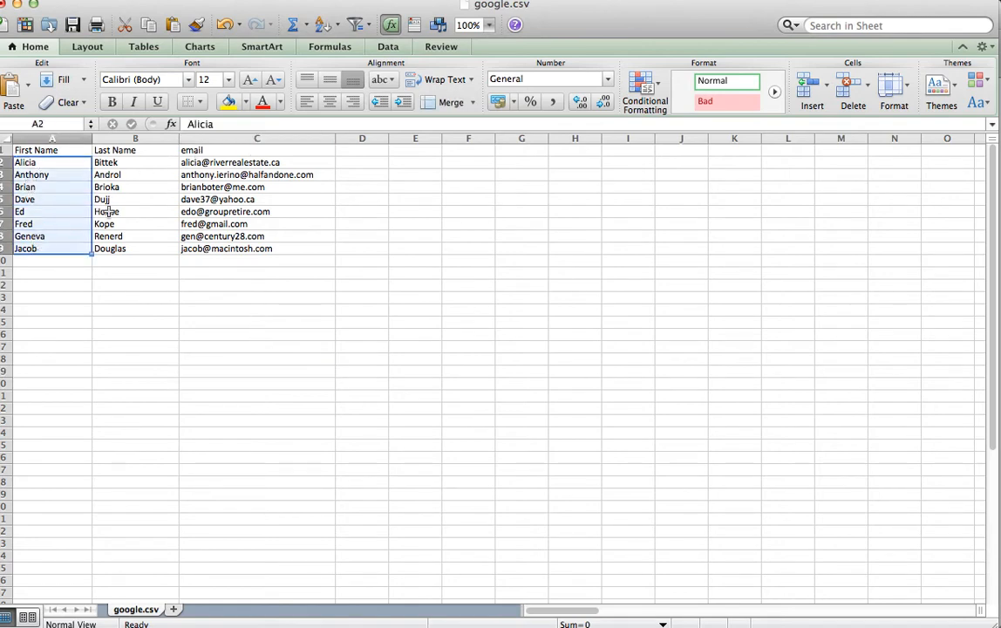
pyautogui.click(44, 162)
pyautogui.press('Down')
pyautogui.press('Down')
pyautogui.press('Down')
pyautogui.press('Down')
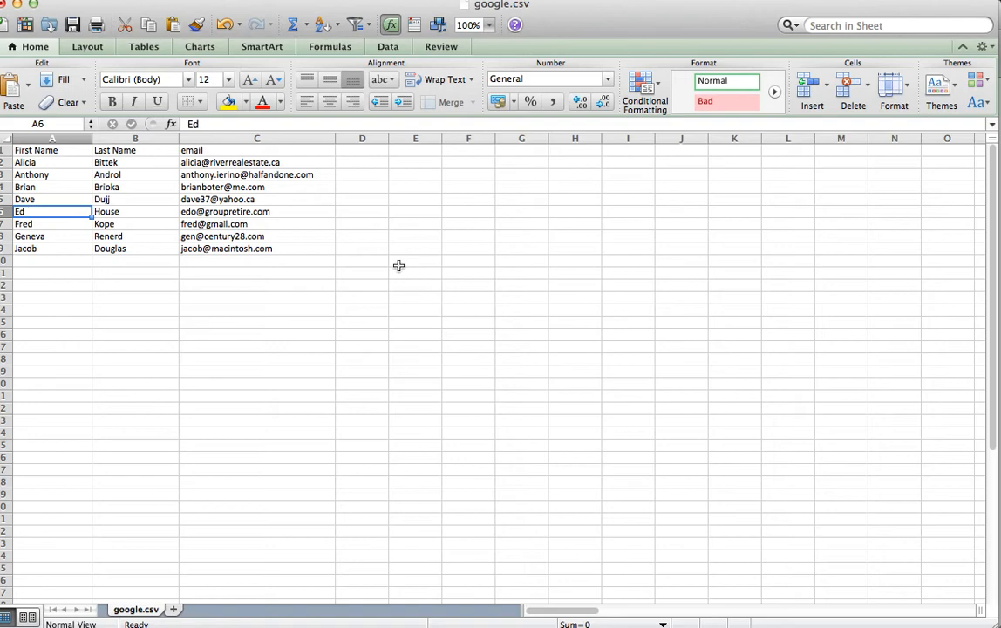
pyautogui.click(234, 335)
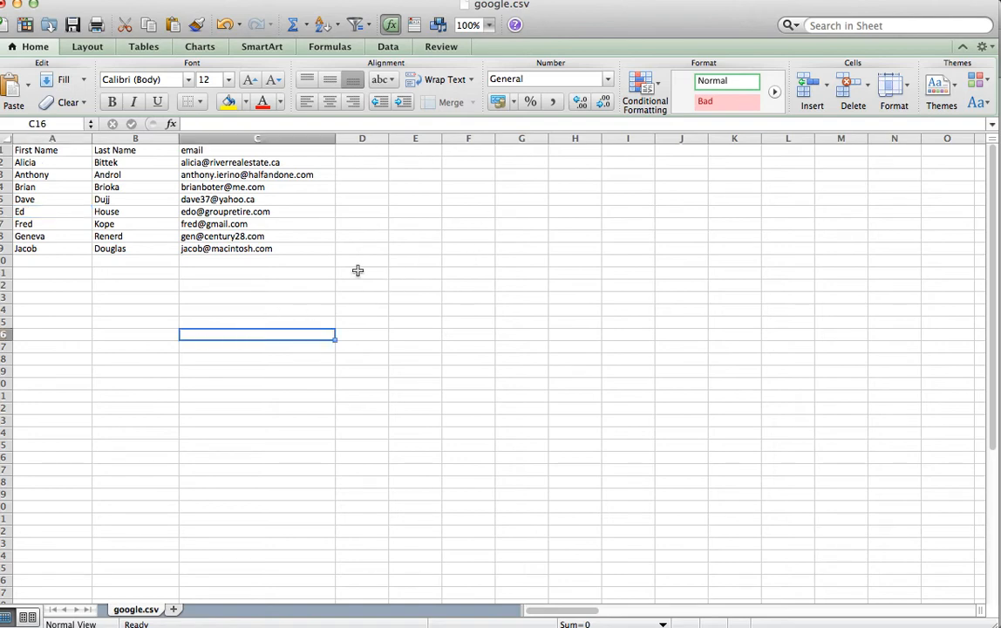
# Save google.csv in CSV format, keeping the format, and close the workbook with its changes saved.
pyautogui.click(65, 1)
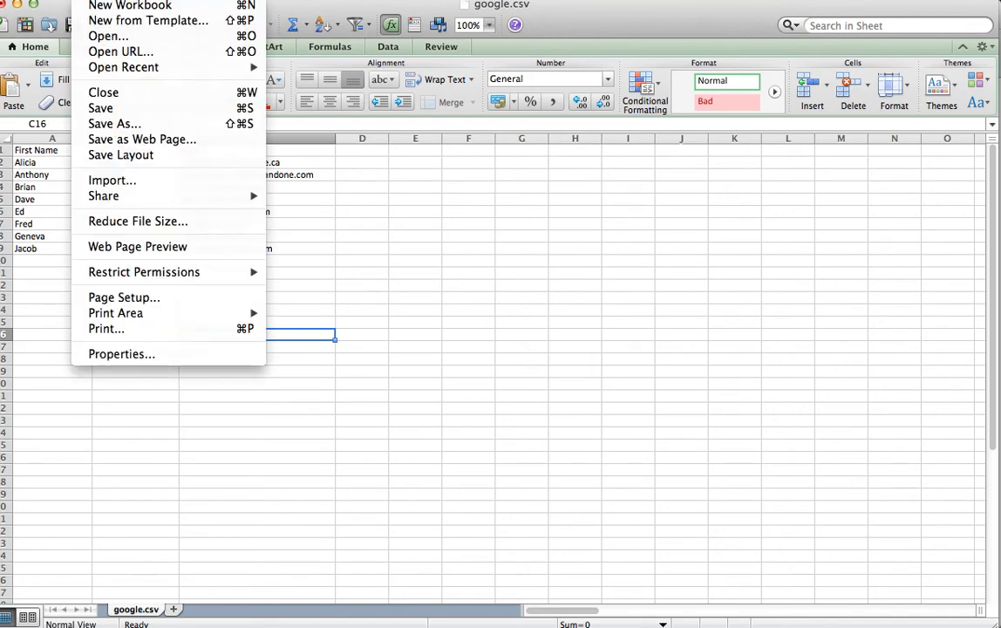
pyautogui.click(100, 109)
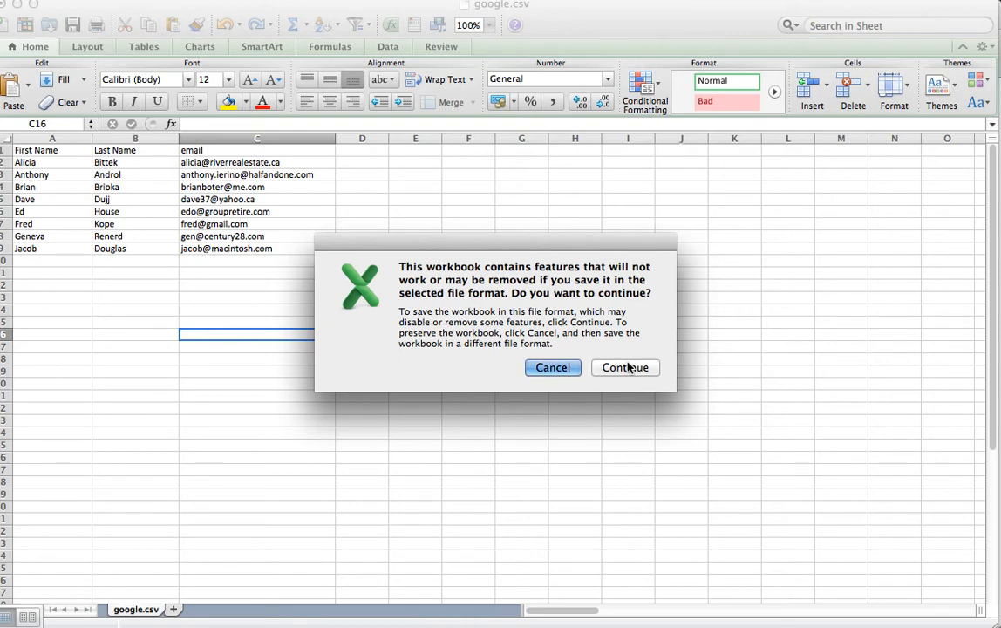
pyautogui.click(626, 367)
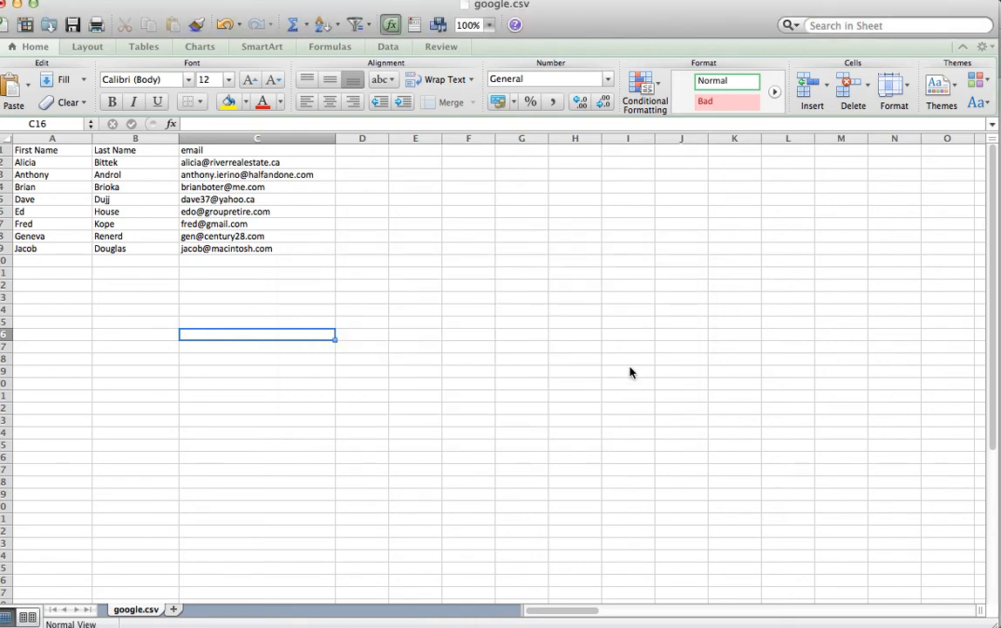
pyautogui.click(3, 4)
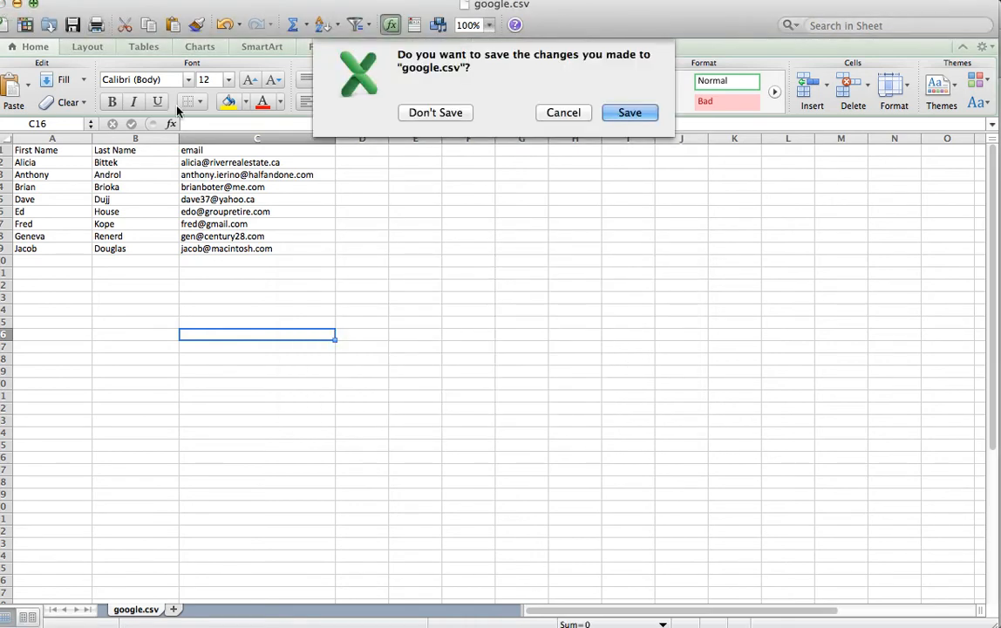
pyautogui.click(637, 115)
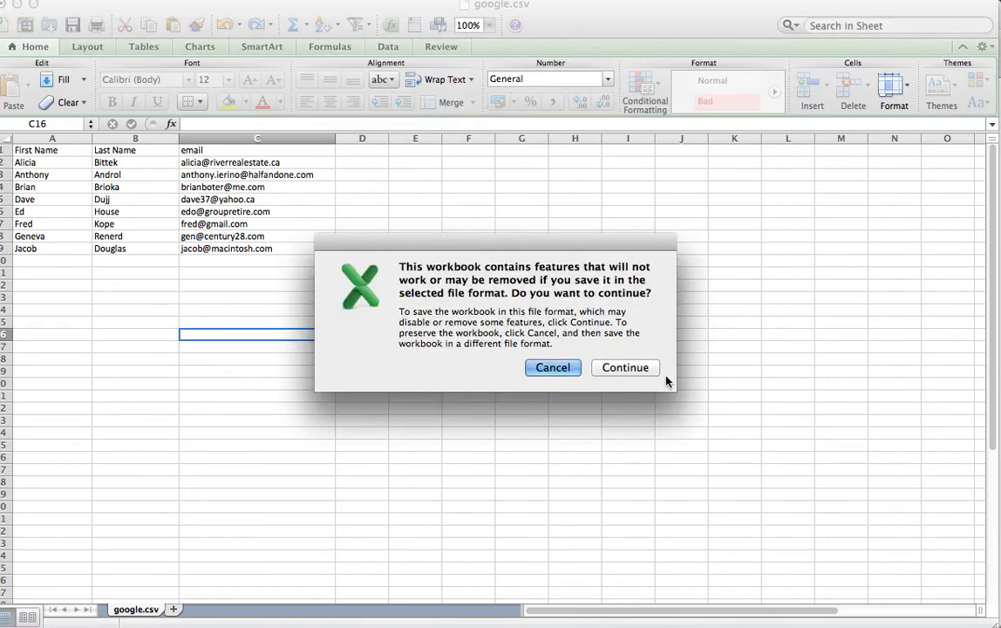
pyautogui.click(652, 374)
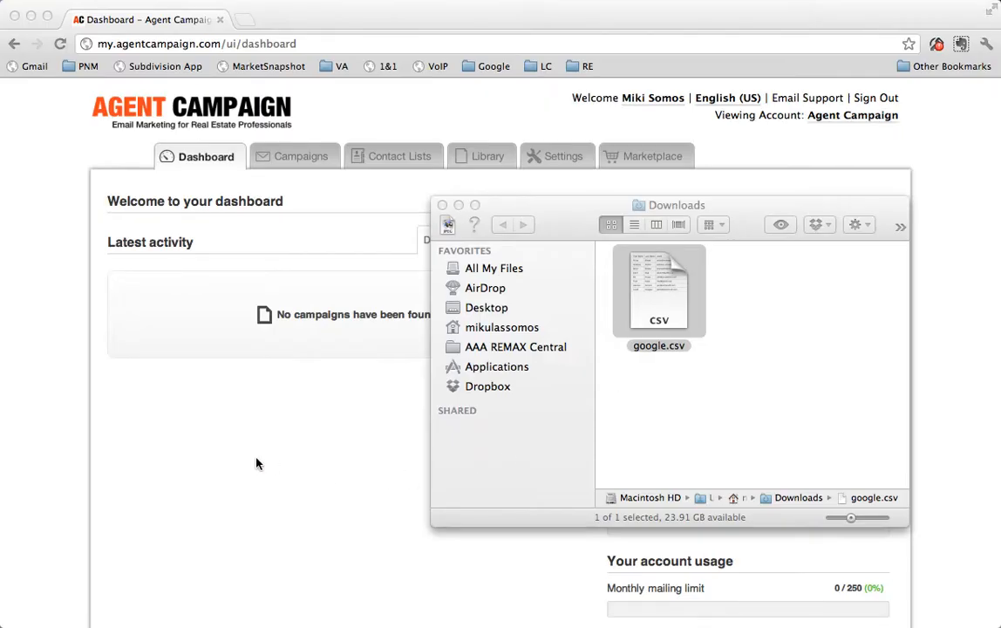
# Switch to Agent Campaign in the browser and open the Agent Contact List test contact list.
pyautogui.click(232, 462)
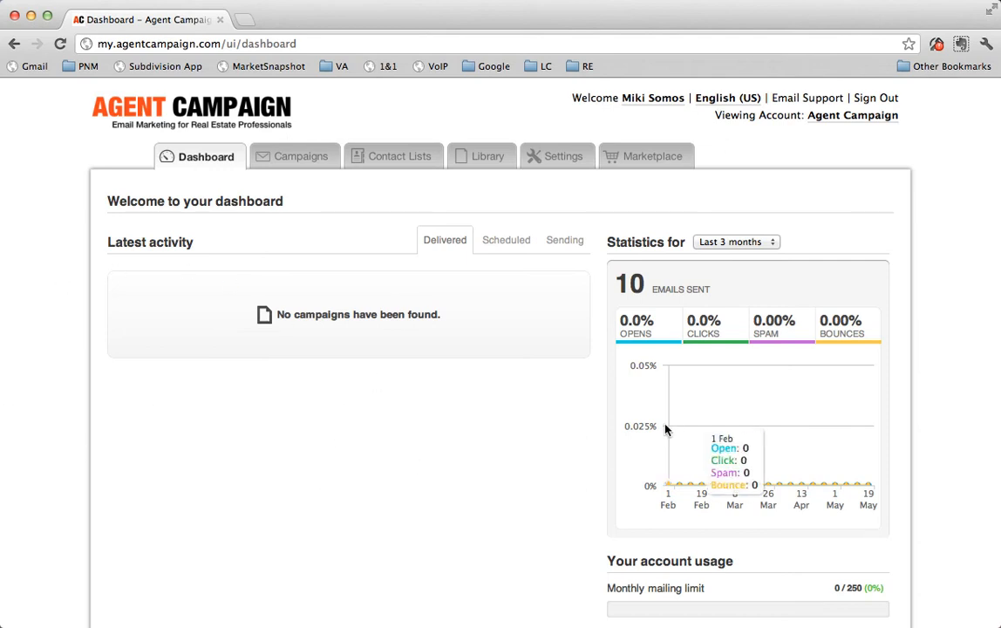
pyautogui.click(398, 162)
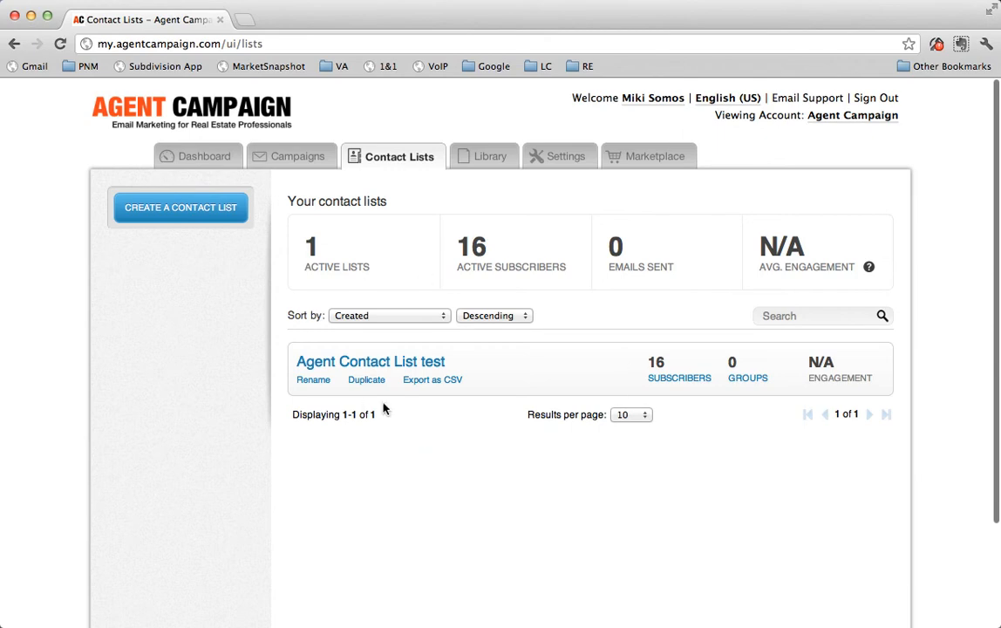
pyautogui.click(410, 364)
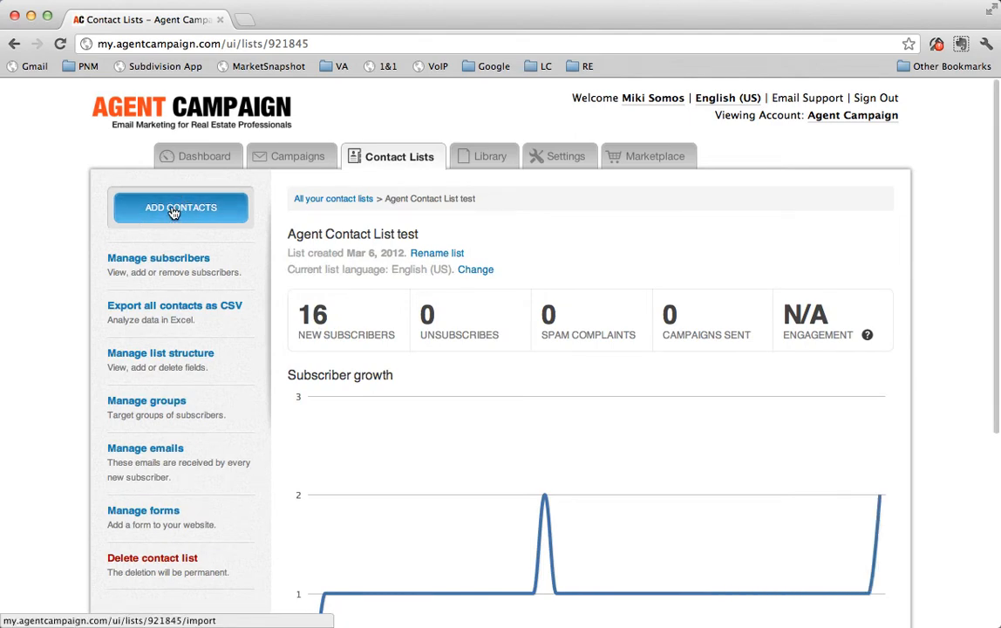
# Start adding contacts, confirm the subscribers' explicit consent, and proceed to the next step.
pyautogui.click(165, 213)
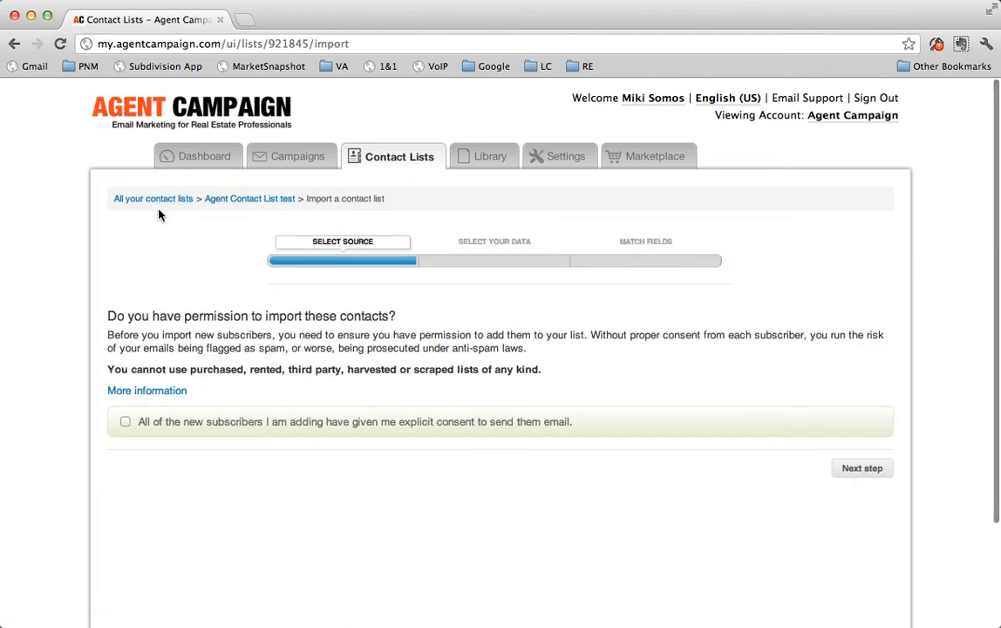
pyautogui.click(126, 423)
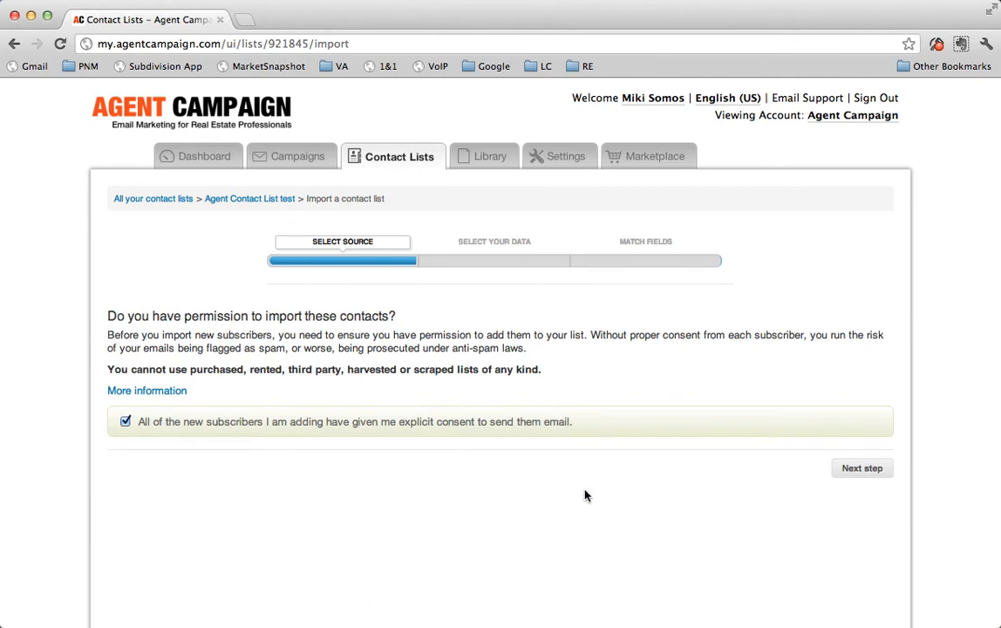
pyautogui.click(852, 476)
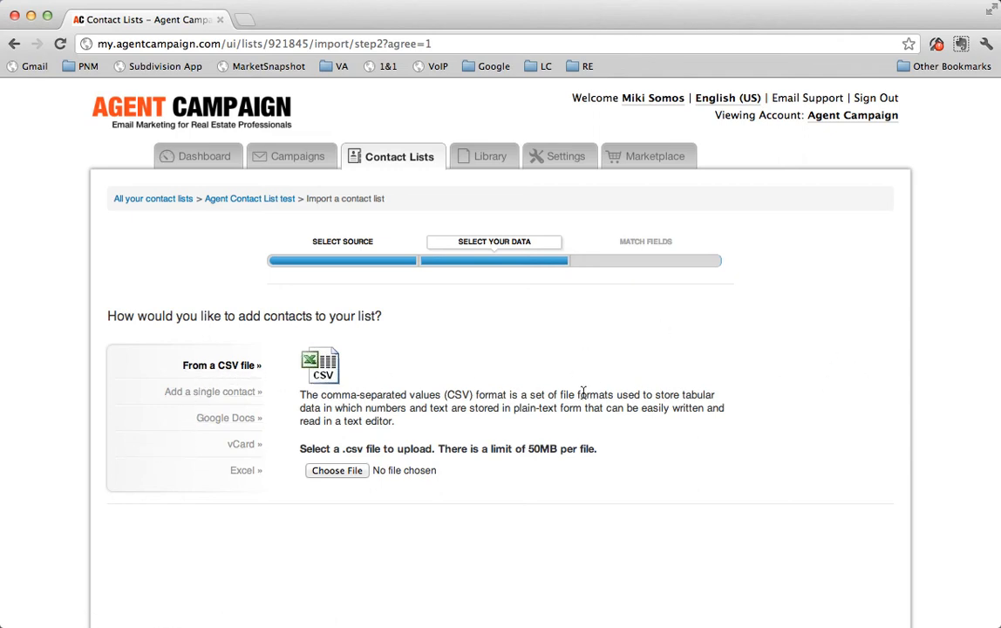
pyautogui.click(218, 399)
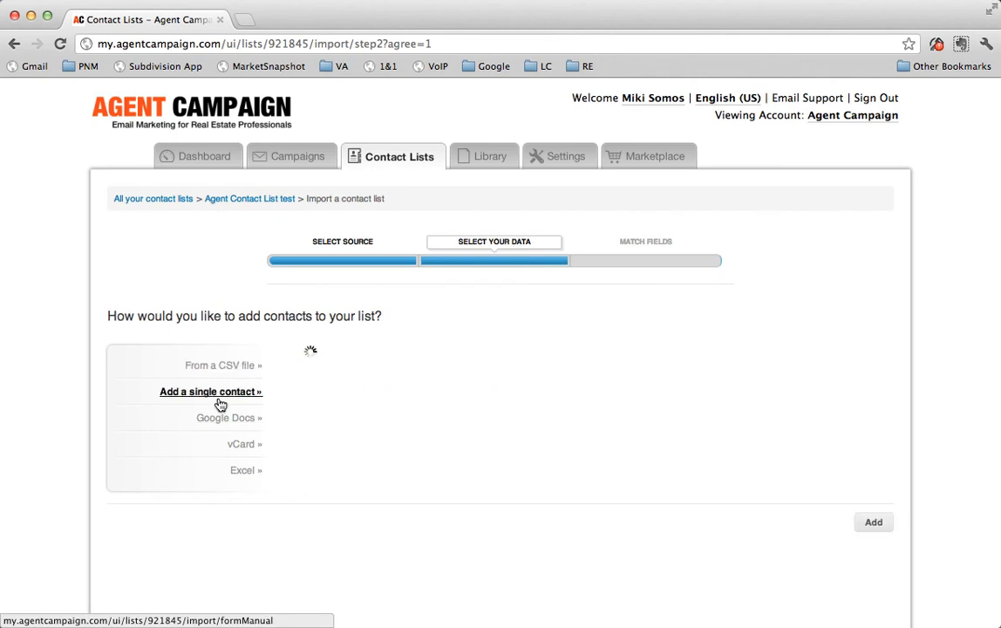
pyautogui.click(345, 386)
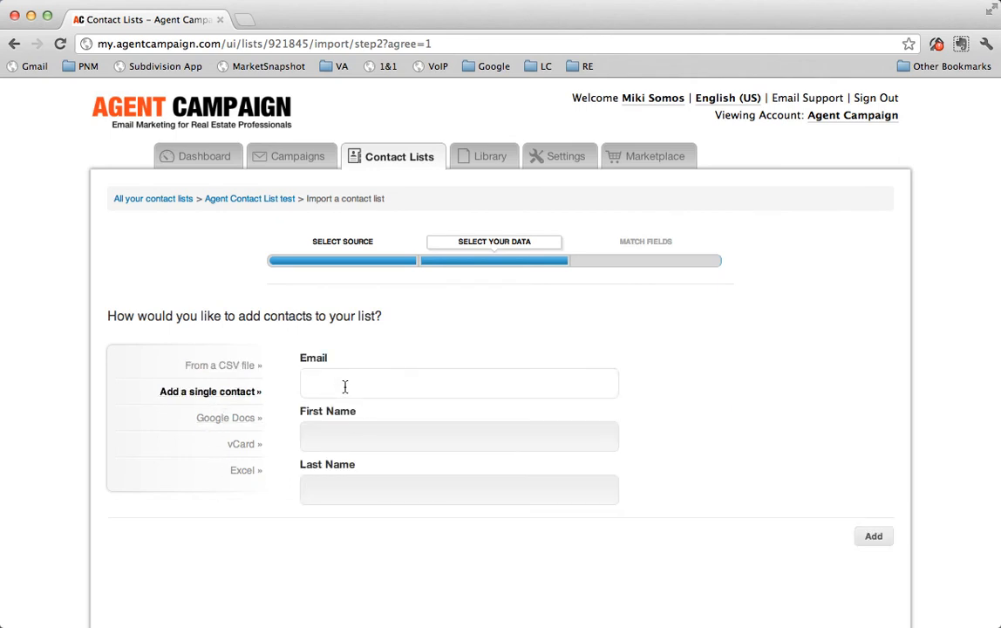
pyautogui.click(328, 436)
pyautogui.click(330, 488)
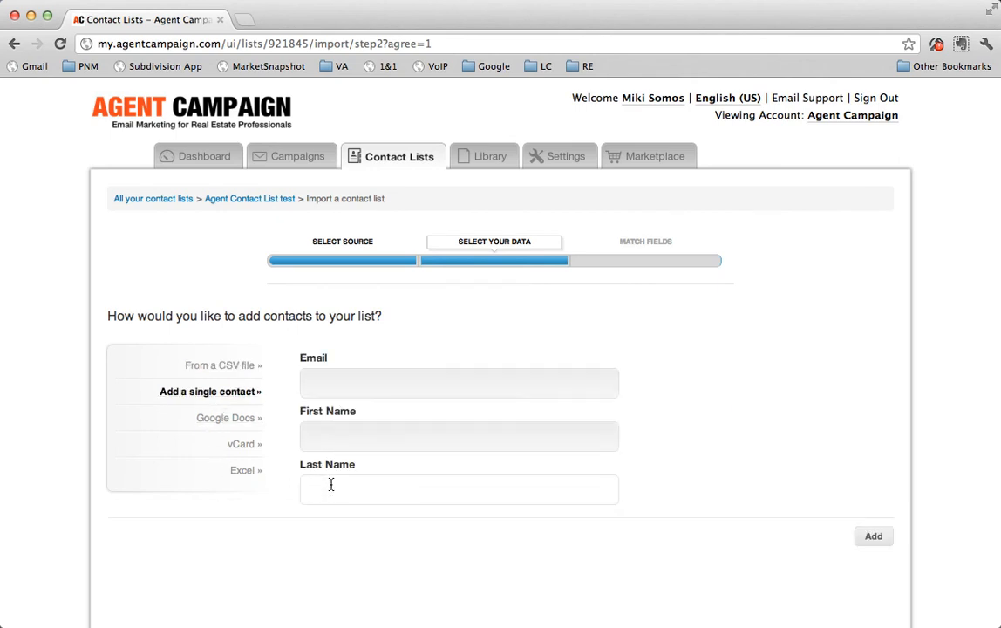
pyautogui.click(240, 473)
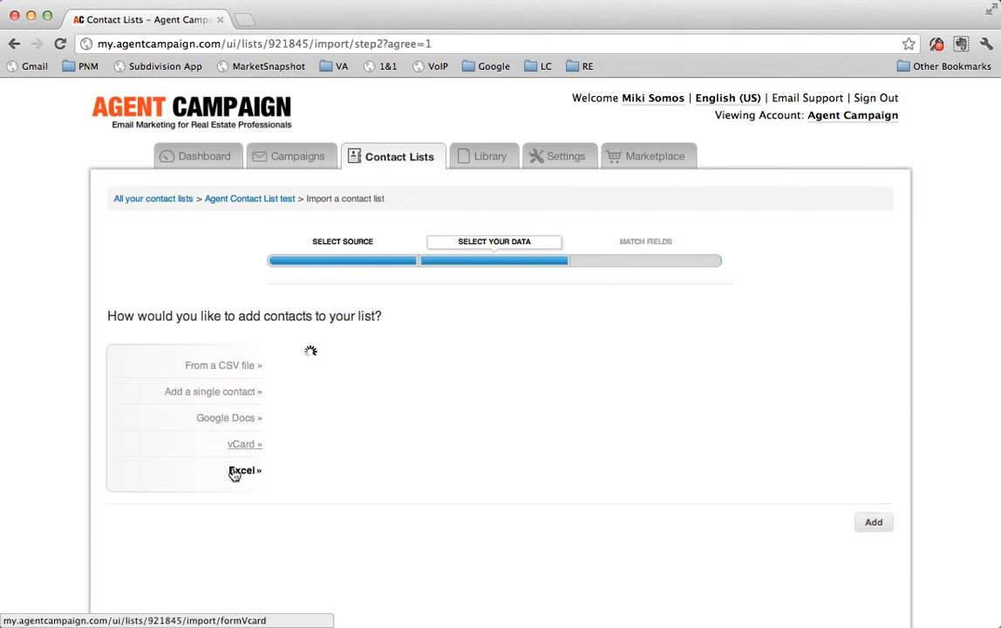
# Choose the CSV file source, select google.csv from Downloads, and add it.
pyautogui.click(234, 374)
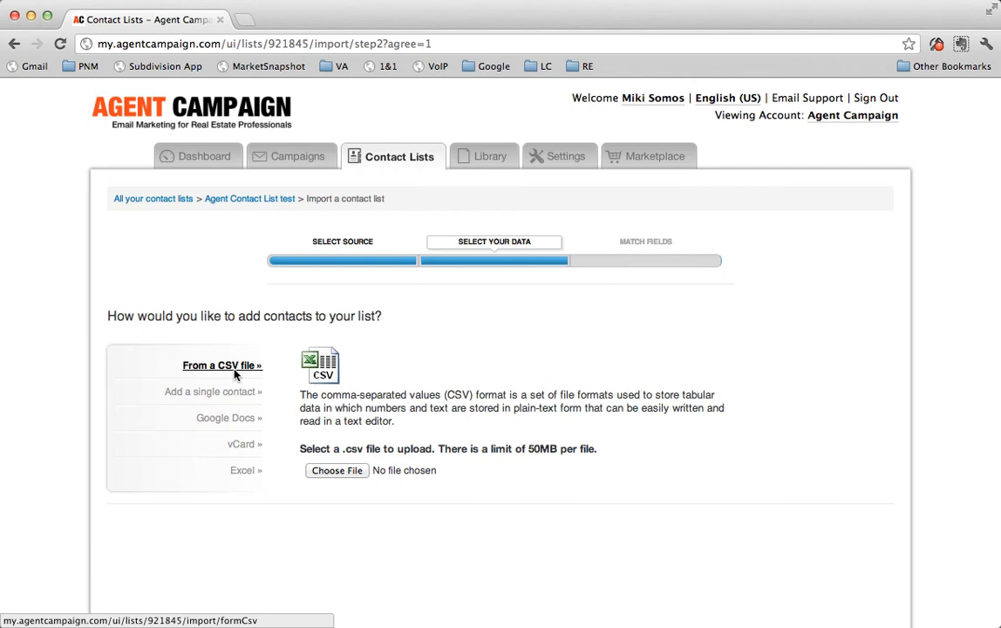
pyautogui.click(354, 474)
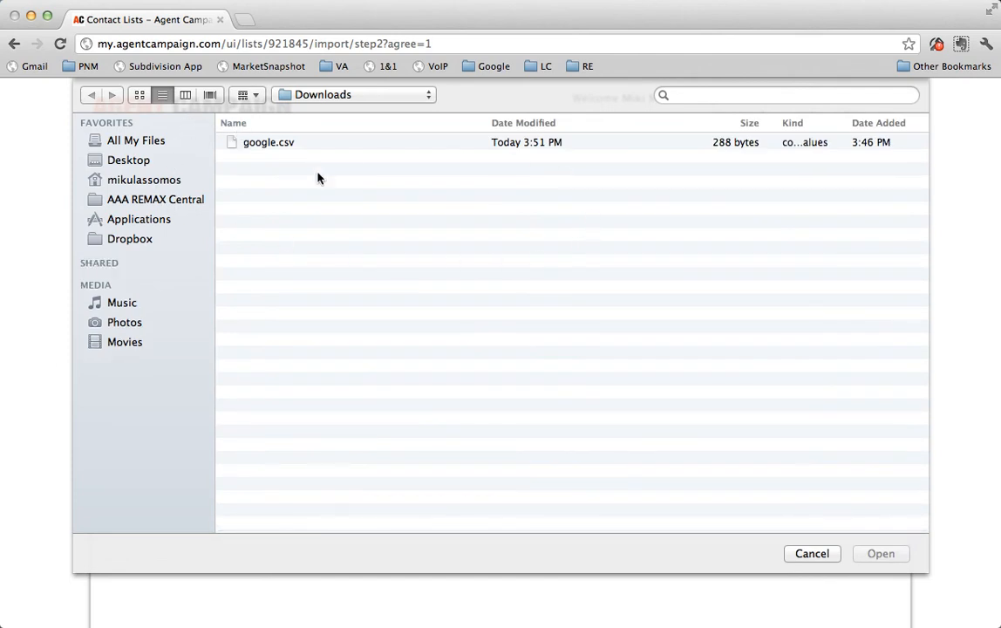
pyautogui.click(238, 144)
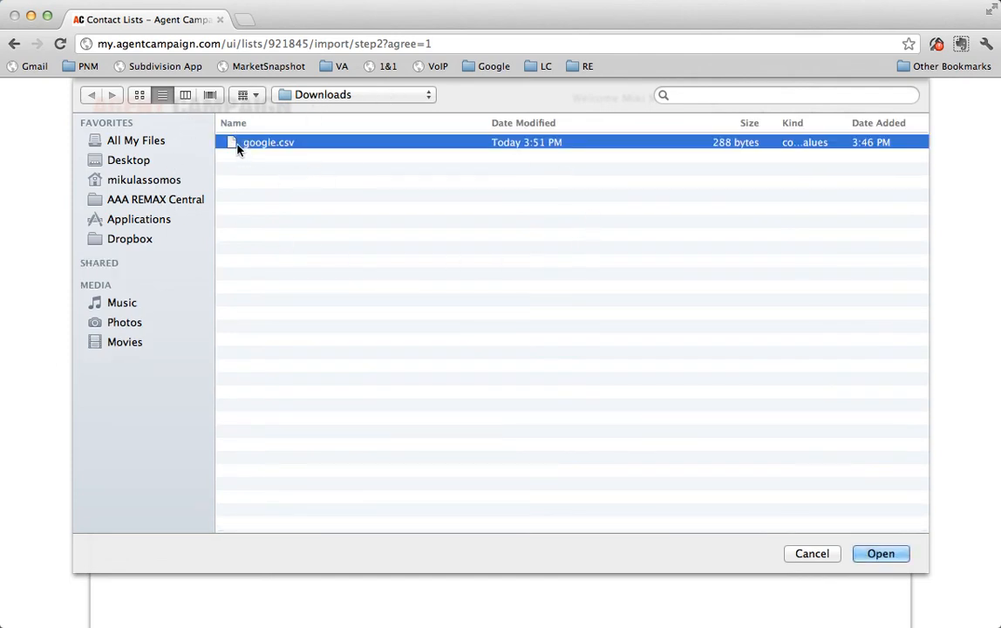
pyautogui.click(883, 554)
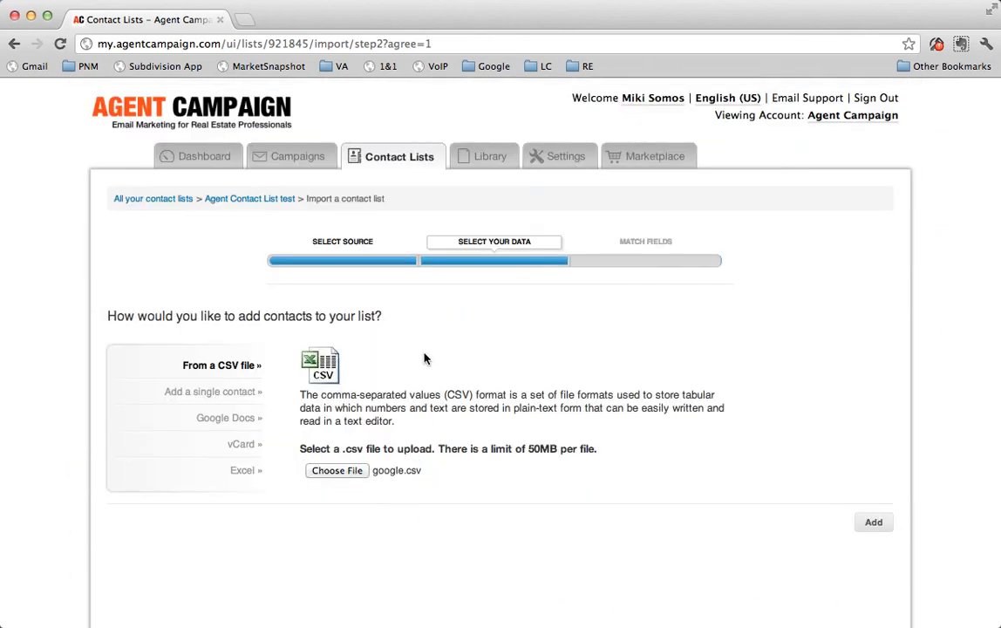
pyautogui.click(873, 524)
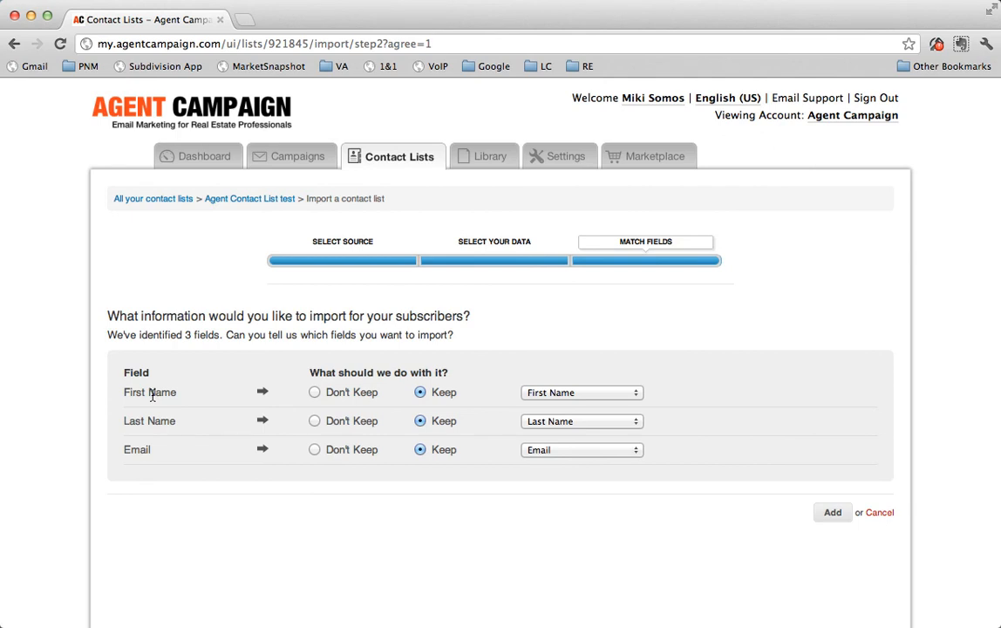
# Keep First Name, Last Name and Email mapped to their matching fields and run the import.
pyautogui.click(586, 394)
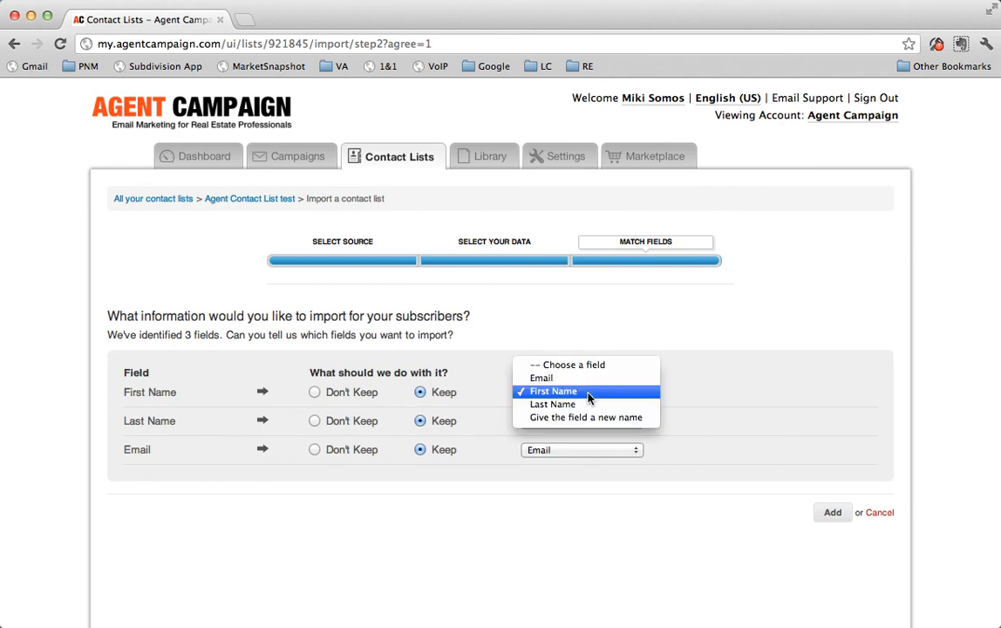
pyautogui.click(589, 393)
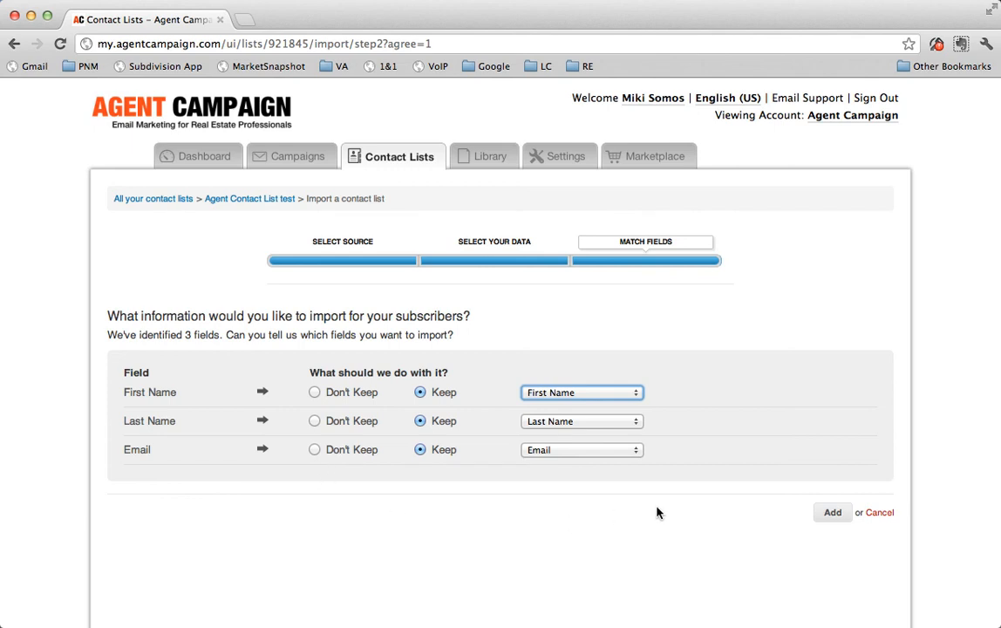
pyautogui.click(693, 530)
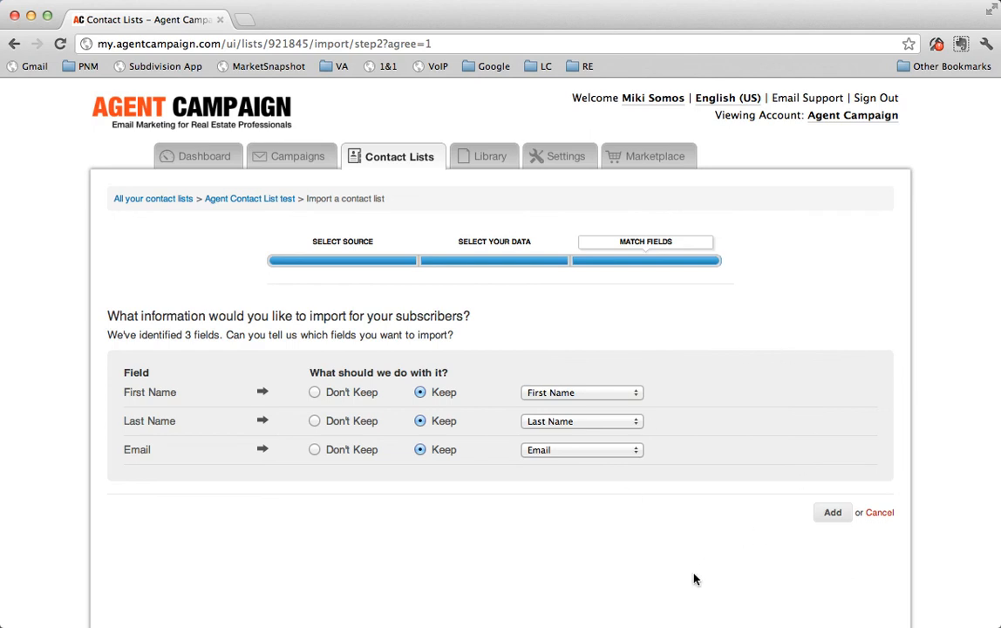
pyautogui.click(833, 514)
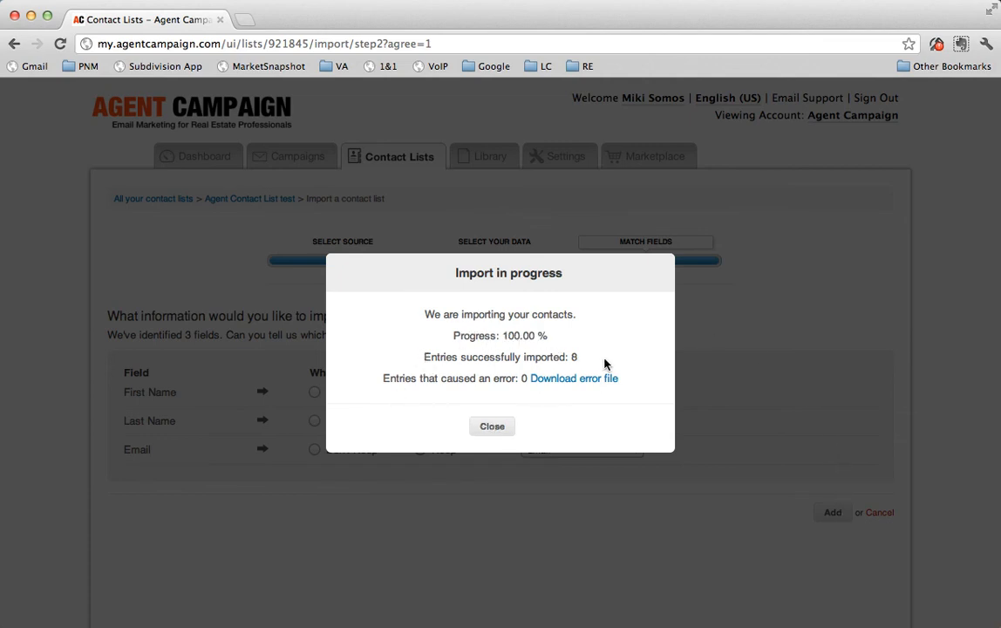
# Close the import dialog and open the list's subscribers to review the imported contacts.
pyautogui.click(492, 424)
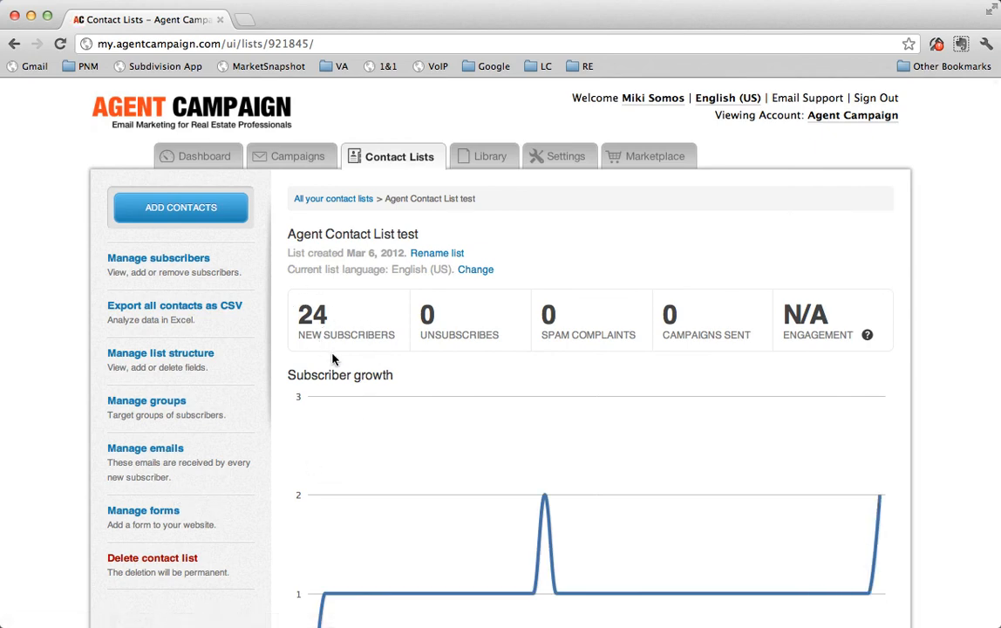
pyautogui.click(202, 264)
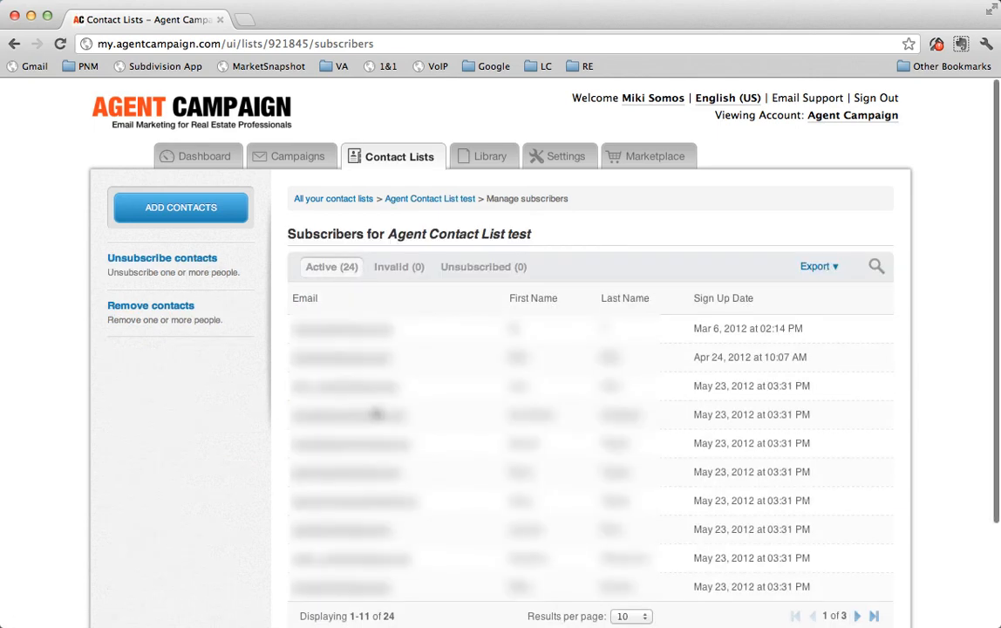
pyautogui.scroll(-4, 377, 414)
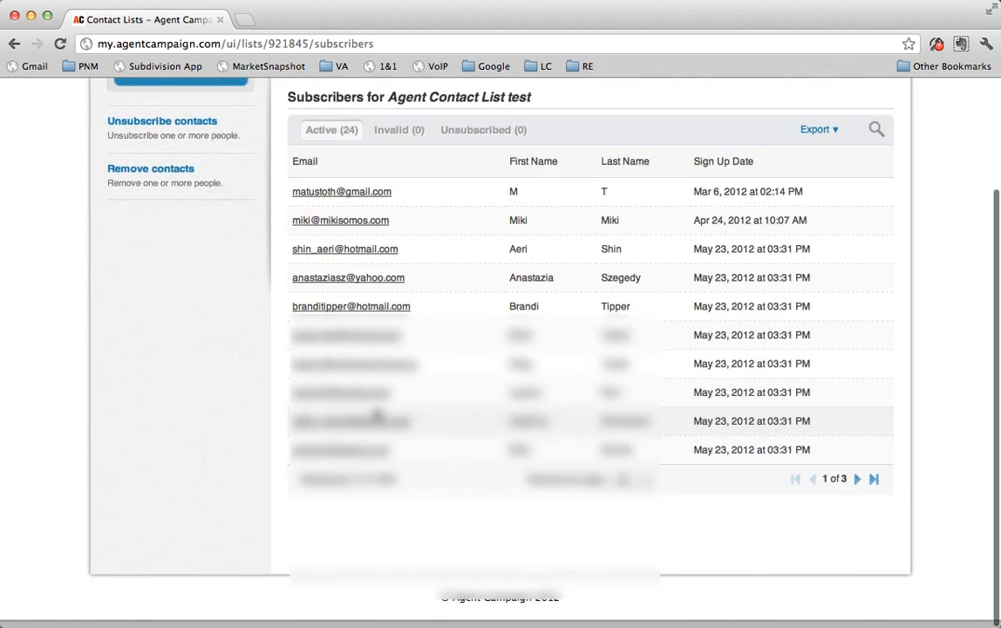
pyautogui.scroll(4, 377, 417)
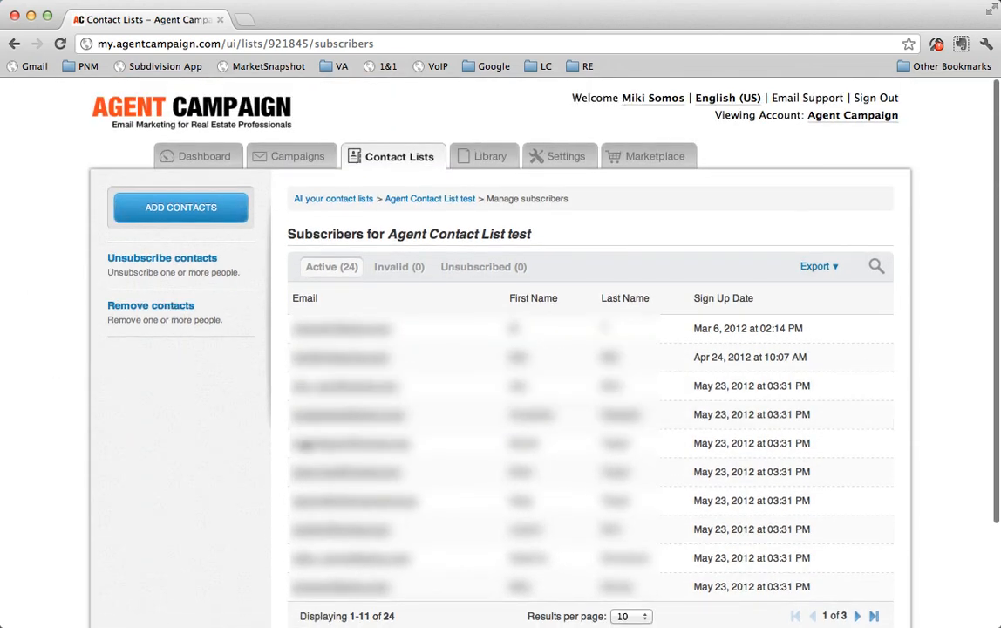
# Return to the overview of all contact lists.
pyautogui.click(398, 165)
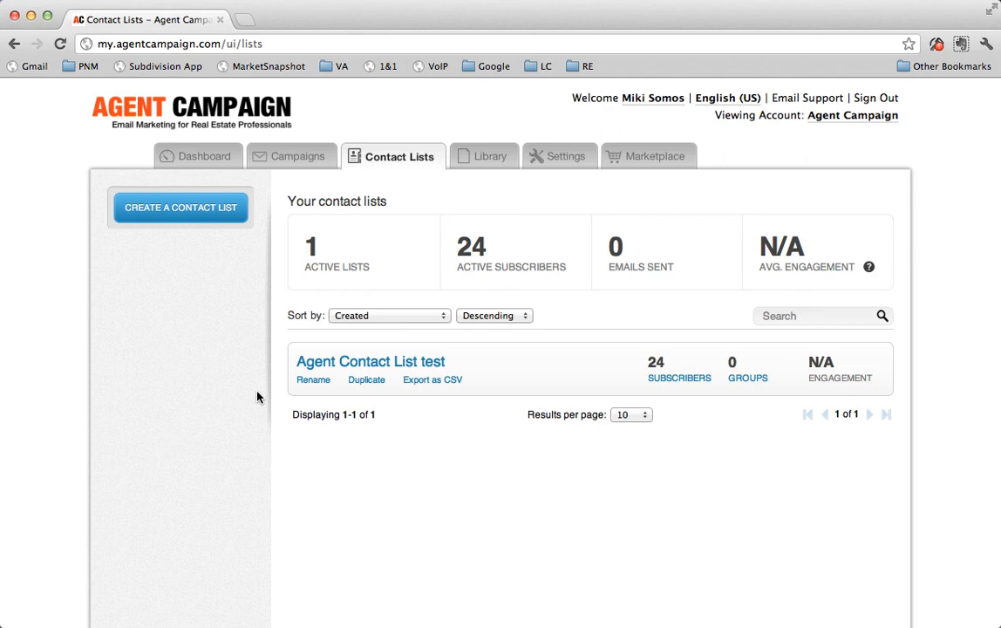
pyautogui.click(444, 0)
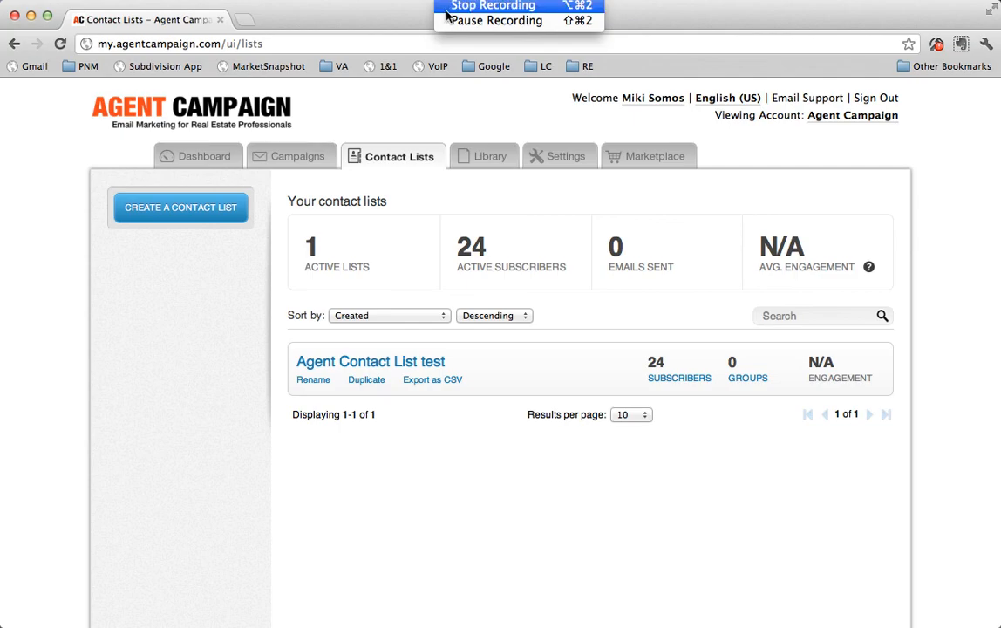